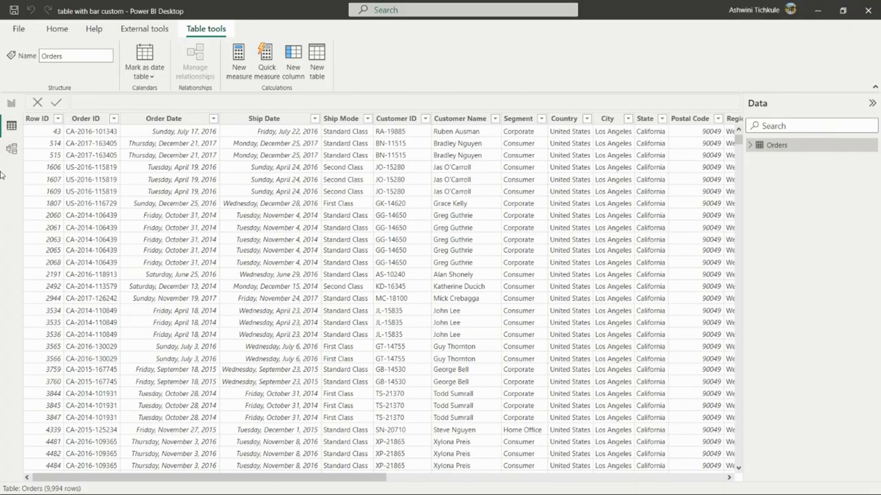
# - Select the Order ID column of the Orders table in Table view
pyautogui.click(68, 119)
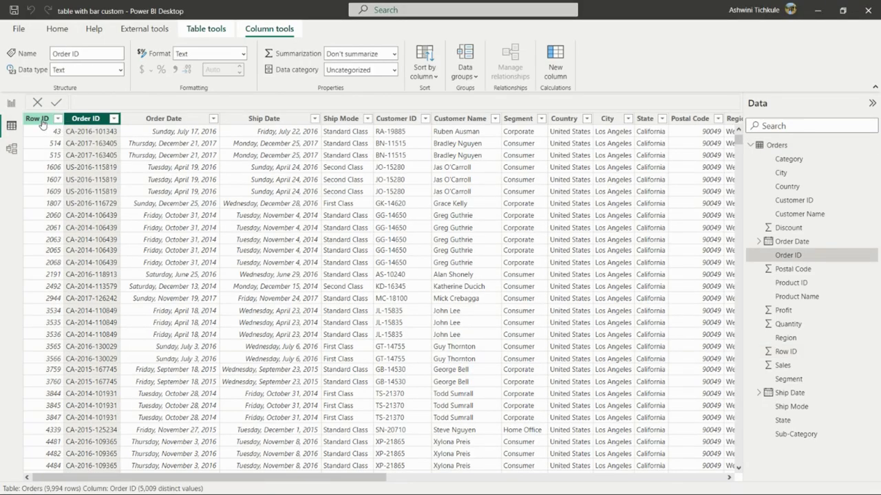
# - Check the Row ID column's type, then switch to the empty Page 1 report canvas
pyautogui.click(42, 121)
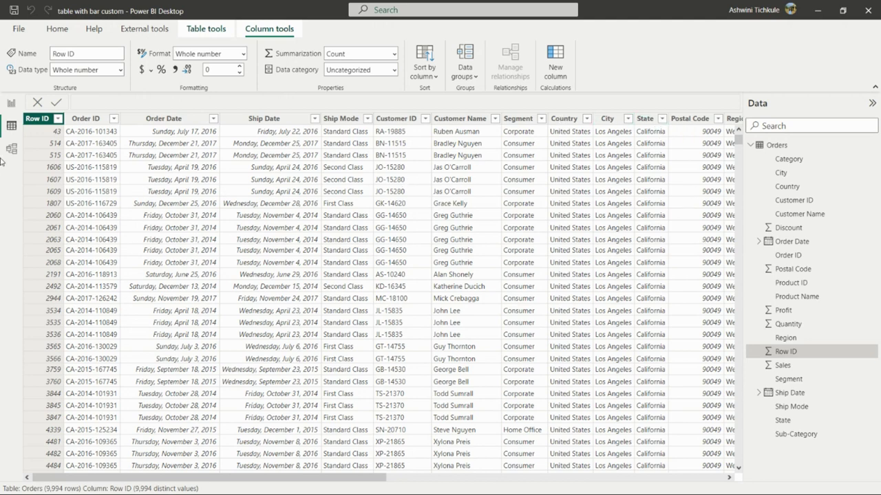
pyautogui.click(8, 105)
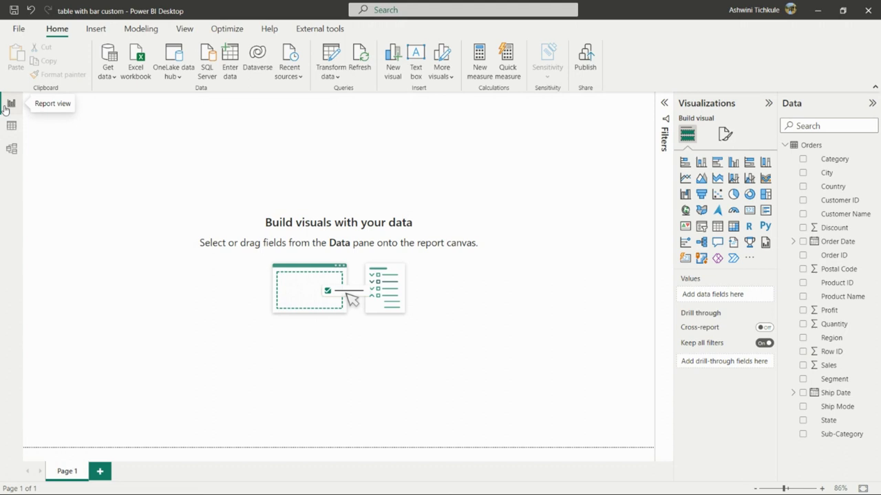
# - Search AppSource for 'Stacke' and add the Line and Stacked Column Chart with Table visual
pyautogui.click(749, 260)
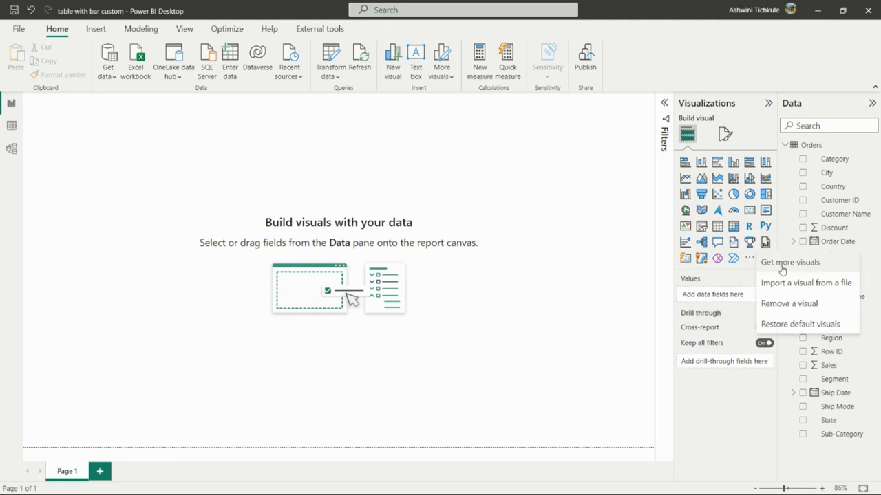
pyautogui.click(782, 266)
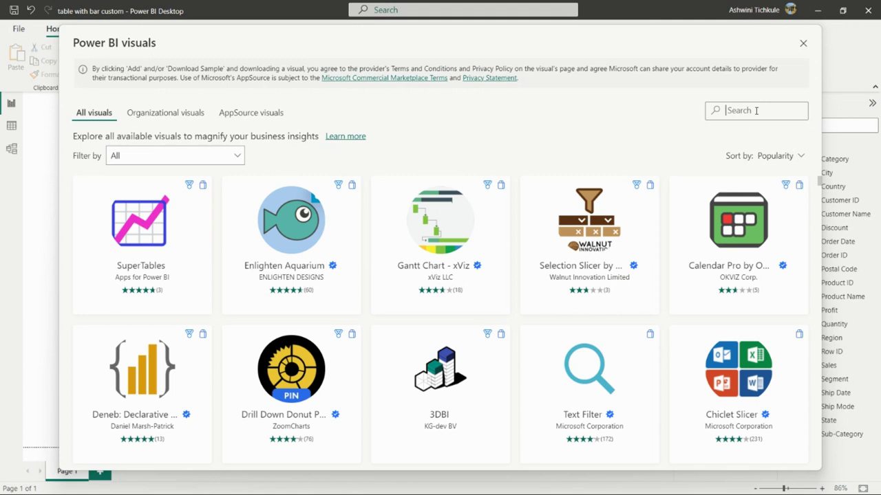
pyautogui.write('Stacked')
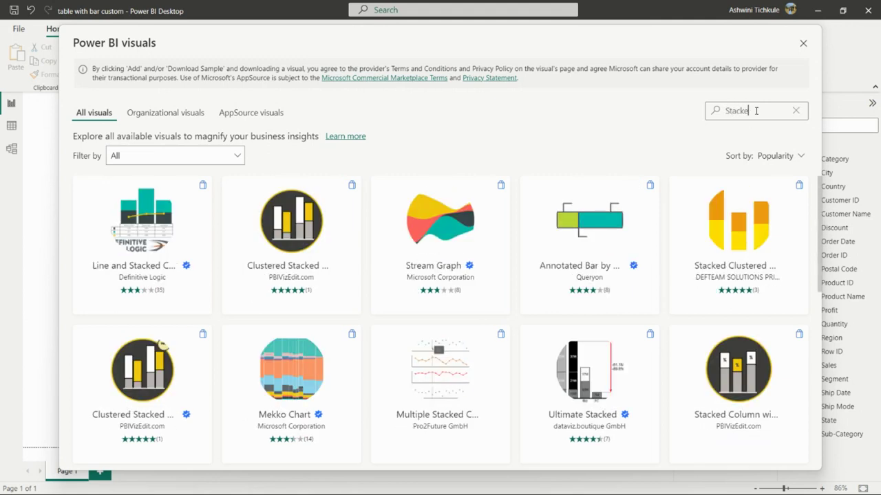
pyautogui.click(142, 239)
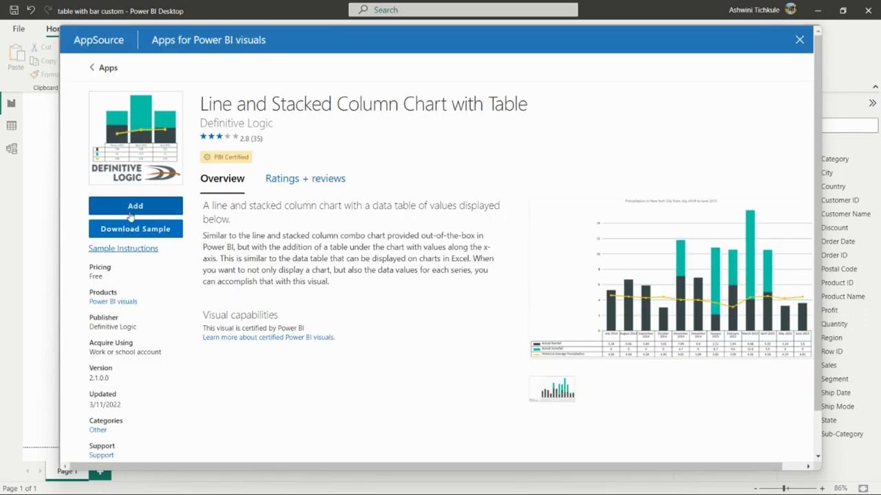
pyautogui.click(133, 210)
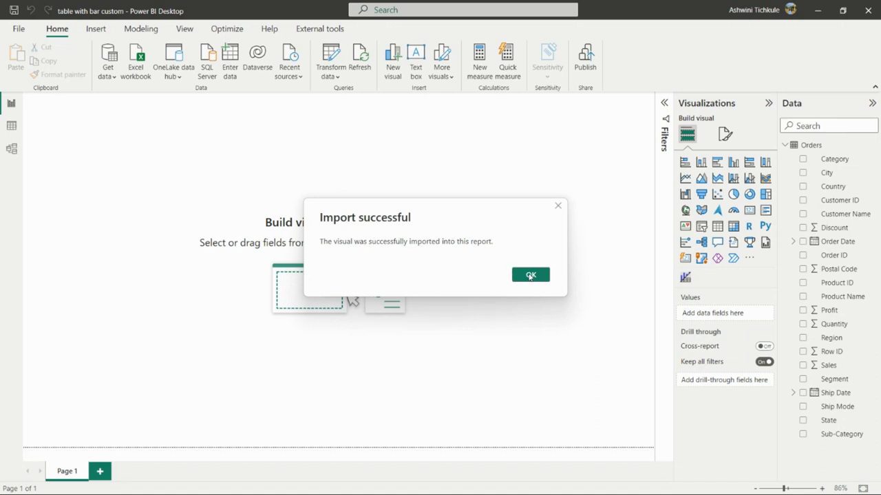
# - Dismiss the import confirmation, place the new chart-with-table visual and enlarge it across the canvas
pyautogui.click(531, 276)
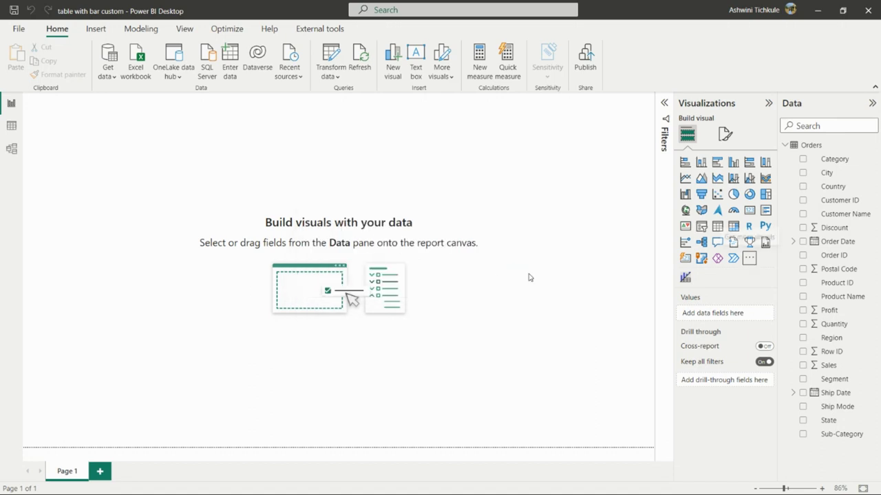
pyautogui.click(685, 277)
pyautogui.moveTo(369, 307); pyautogui.dragTo(615, 406)
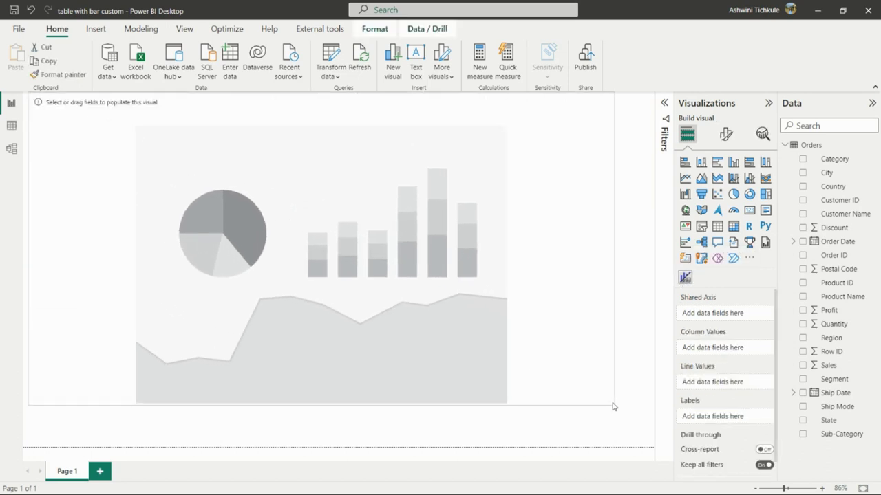
pyautogui.moveTo(562, 190); pyautogui.dragTo(570, 209)
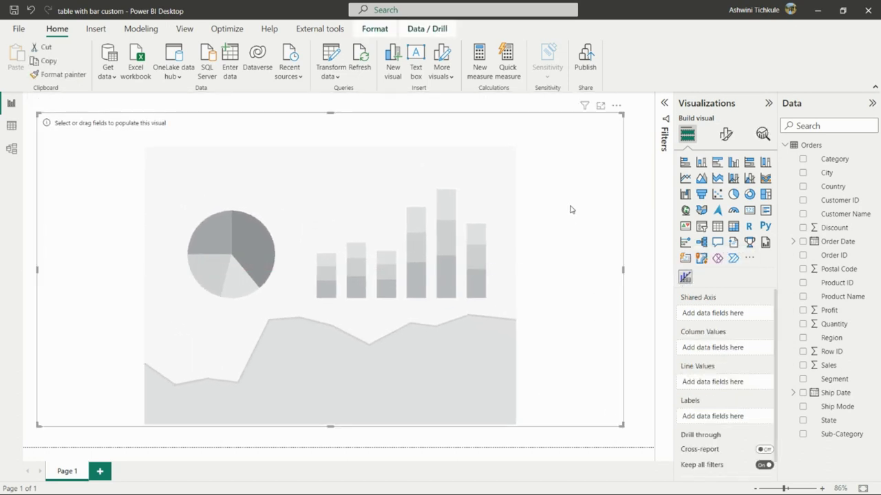
pyautogui.moveTo(618, 110); pyautogui.dragTo(626, 110)
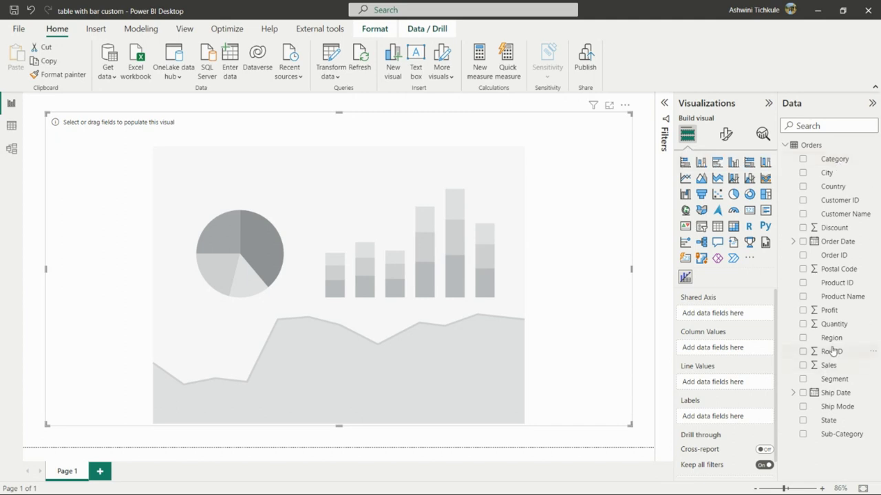
# - Put Region on Shared Axis, Sales and Quantity in Column Values, Profit and Discount in Line Values
pyautogui.moveTo(823, 338); pyautogui.dragTo(733, 317)
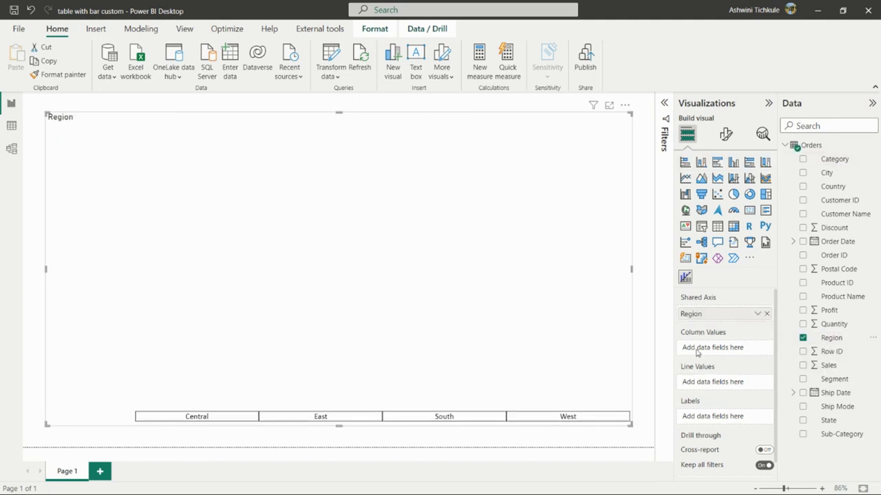
pyautogui.moveTo(824, 366); pyautogui.dragTo(722, 353)
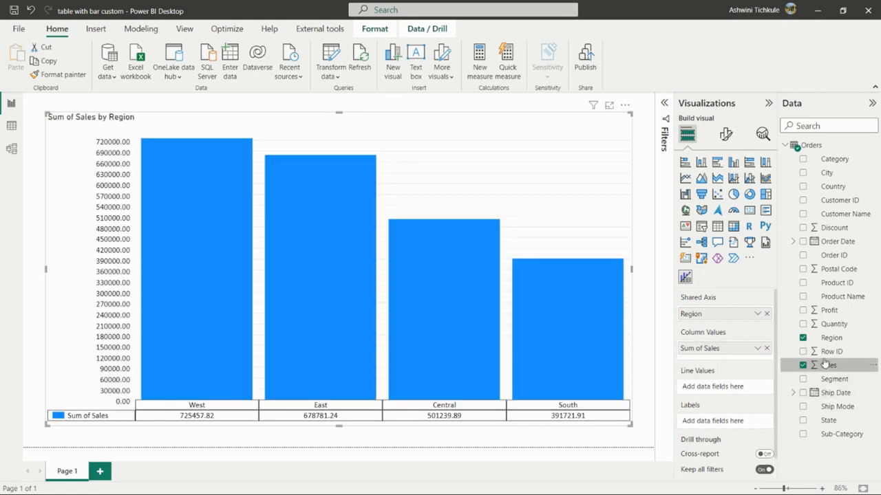
pyautogui.moveTo(826, 311); pyautogui.dragTo(712, 393)
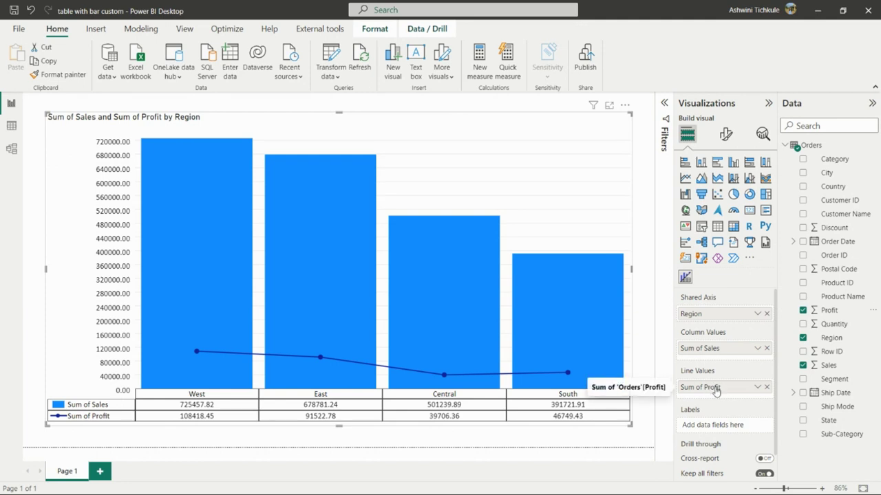
pyautogui.moveTo(832, 234); pyautogui.dragTo(729, 392)
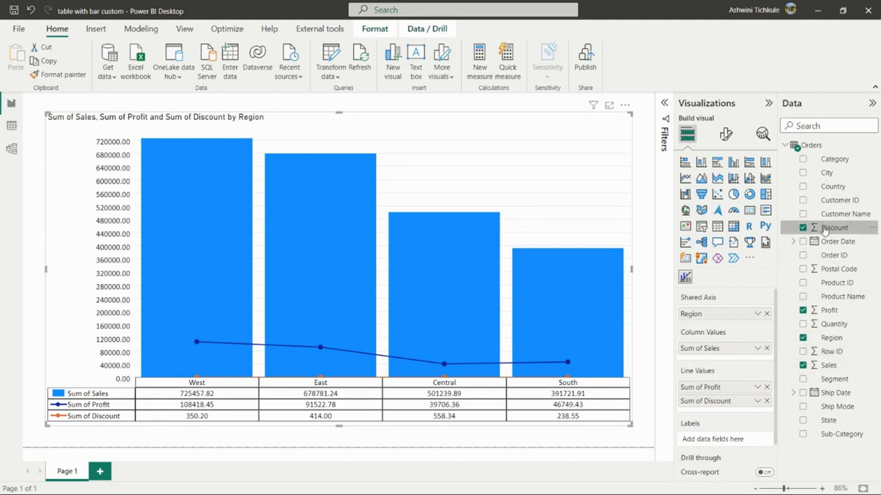
pyautogui.moveTo(829, 310); pyautogui.dragTo(715, 362)
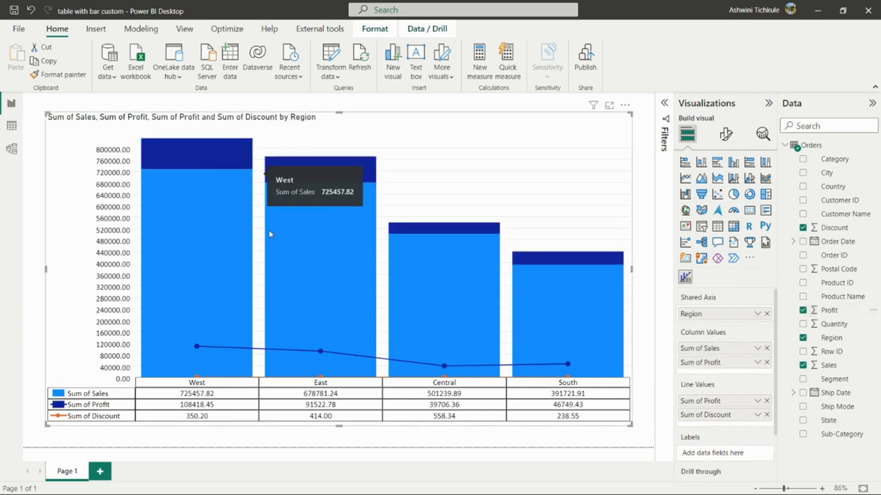
pyautogui.click(766, 363)
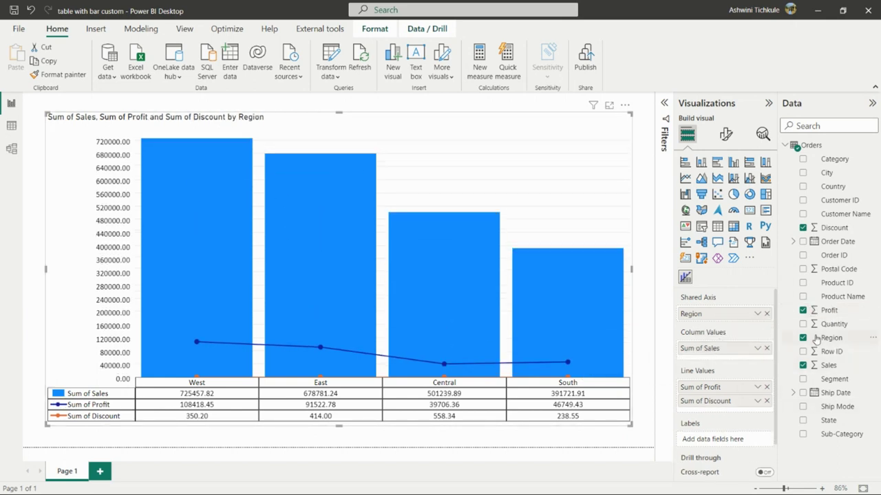
pyautogui.moveTo(822, 326); pyautogui.dragTo(718, 356)
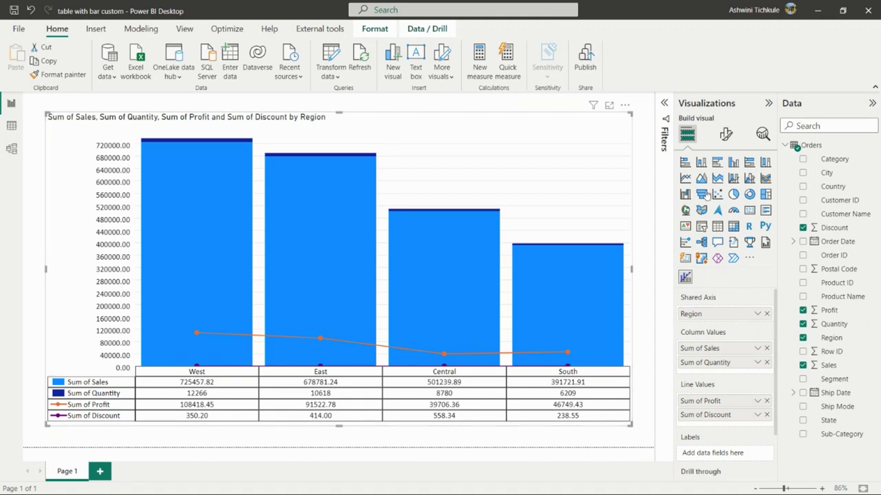
pyautogui.click(725, 136)
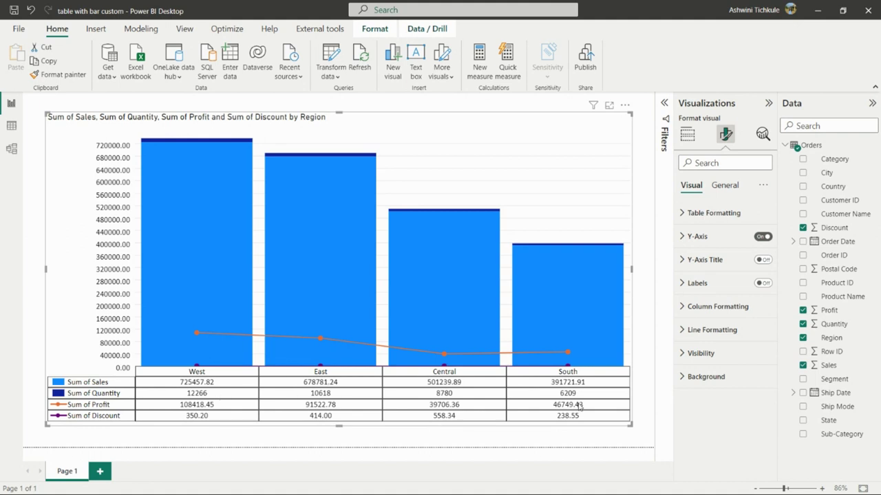
# - Review the visual's Table Formatting and Column Formatting options
pyautogui.click(688, 214)
pyautogui.scroll(-5, 708, 385)
pyautogui.scroll(5, 719, 344)
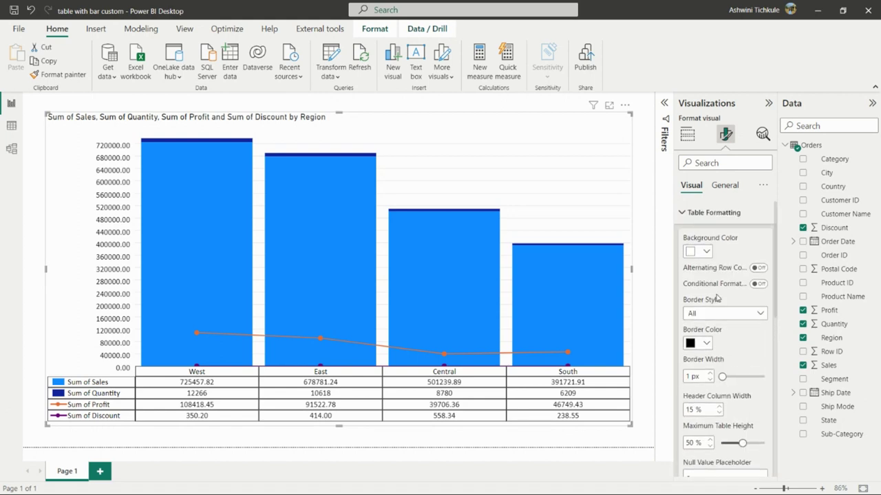
pyautogui.click(685, 219)
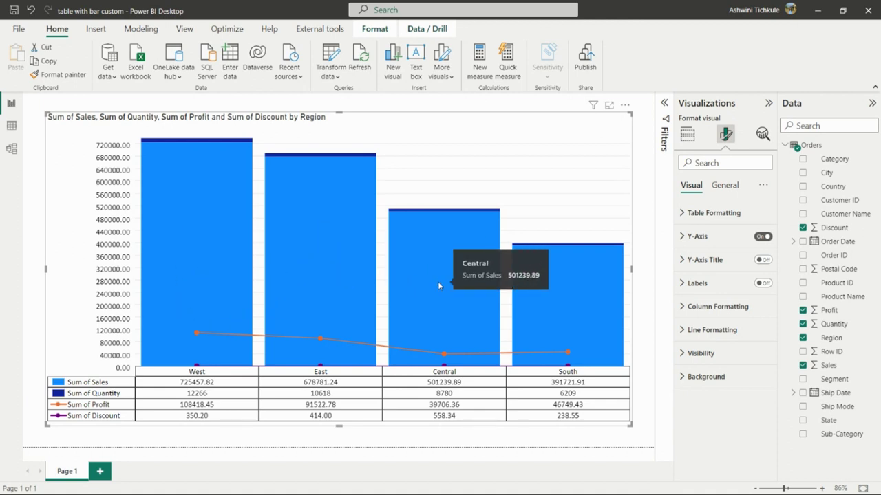
pyautogui.click(682, 311)
pyautogui.scroll(-2, 698, 350)
pyautogui.scroll(3, 695, 337)
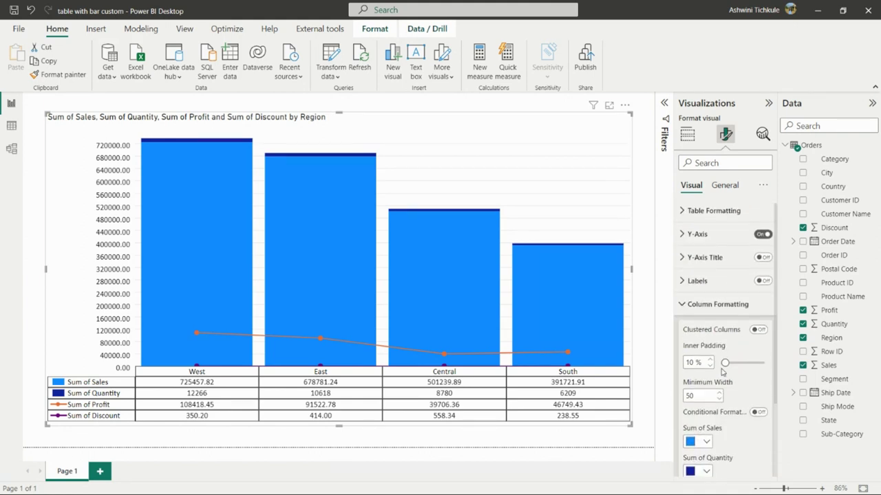
pyautogui.click(684, 310)
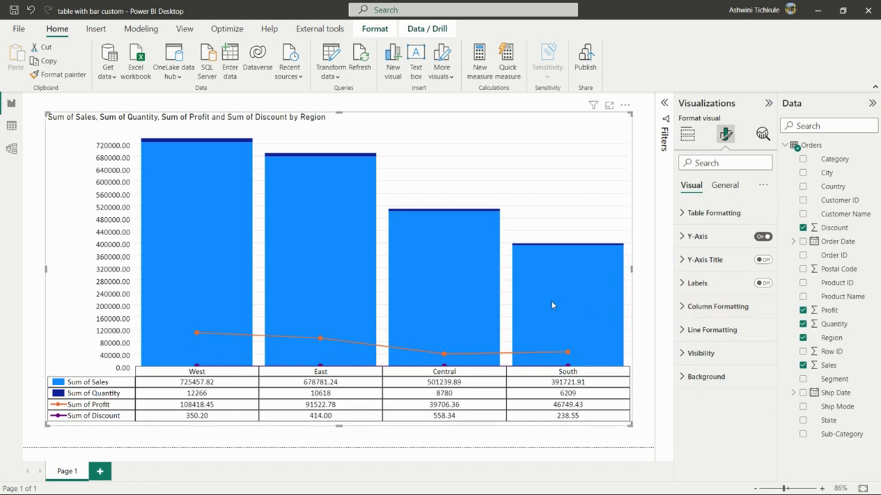
# - Review the Y-Axis and Y-Axis Title options, then expand Table Formatting again
pyautogui.moveTo(552, 304)
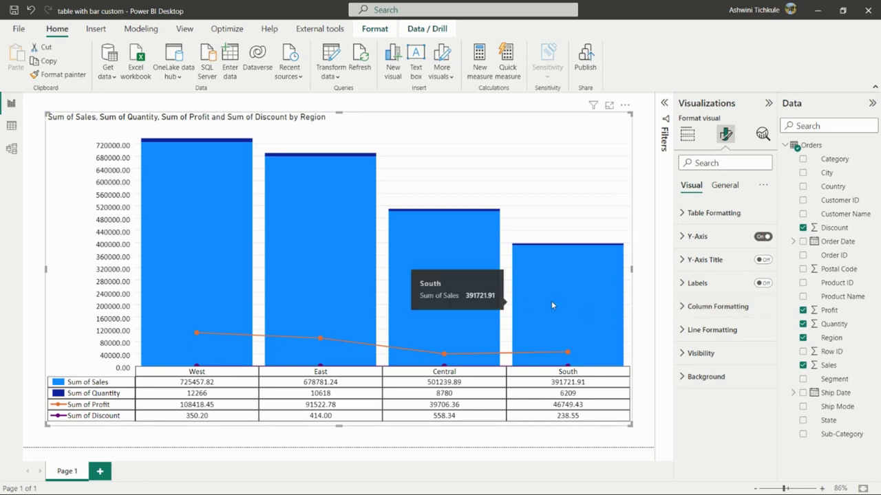
pyautogui.click(684, 237)
pyautogui.click(683, 237)
pyautogui.click(681, 262)
pyautogui.click(682, 261)
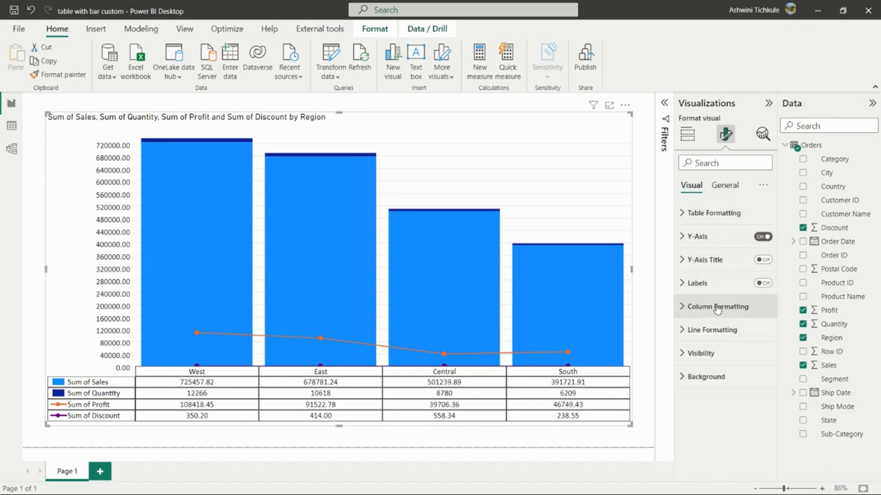
pyautogui.click(682, 214)
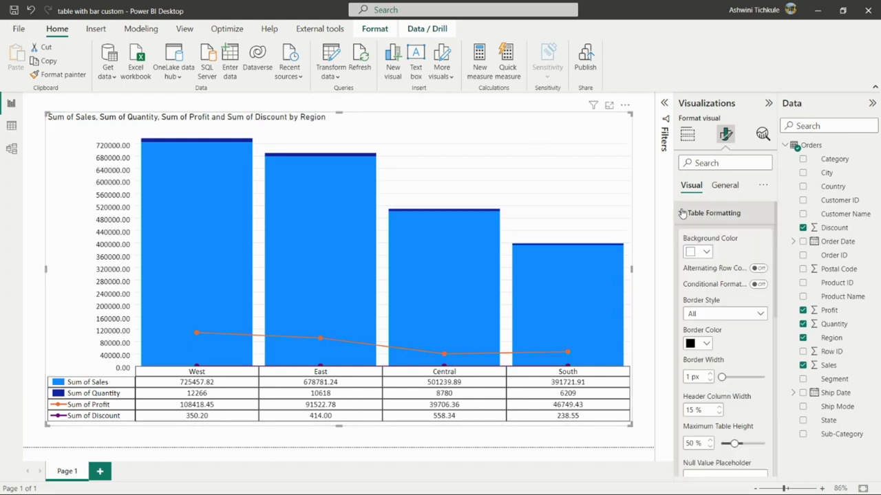
# - Give the data table a light grey background and light green alternating row shading
pyautogui.click(706, 253)
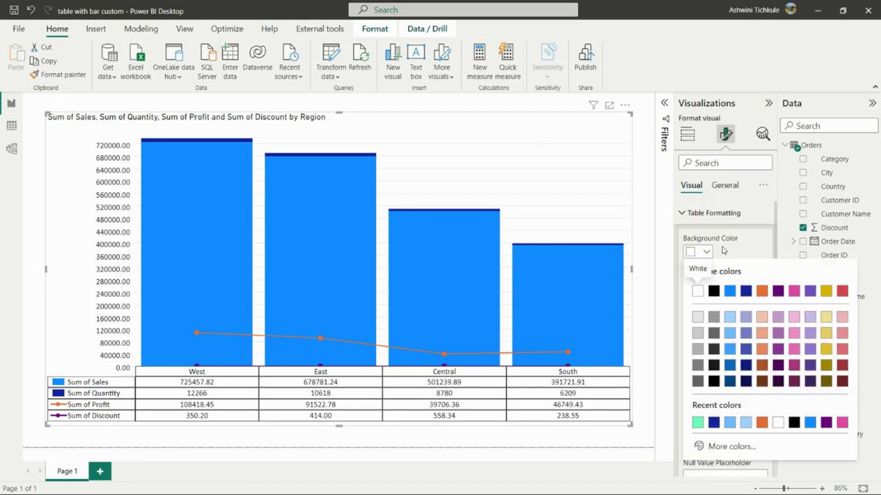
pyautogui.click(698, 317)
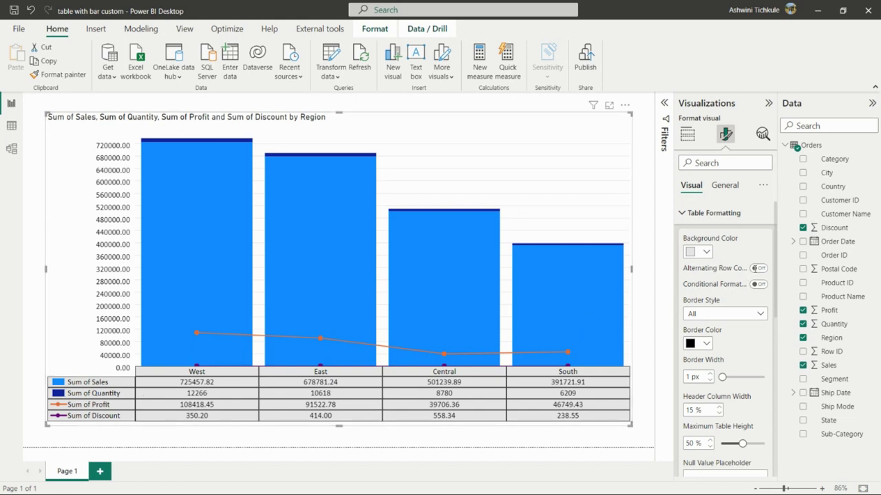
pyautogui.click(756, 268)
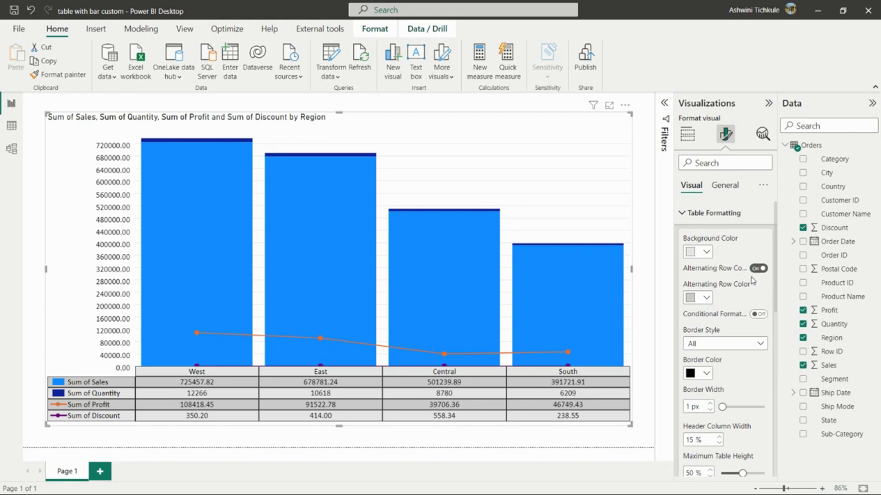
pyautogui.click(757, 268)
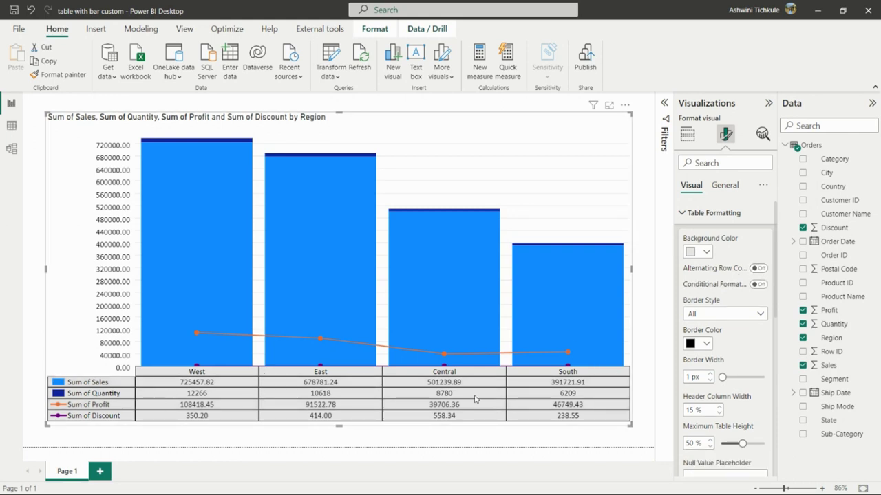
pyautogui.click(758, 268)
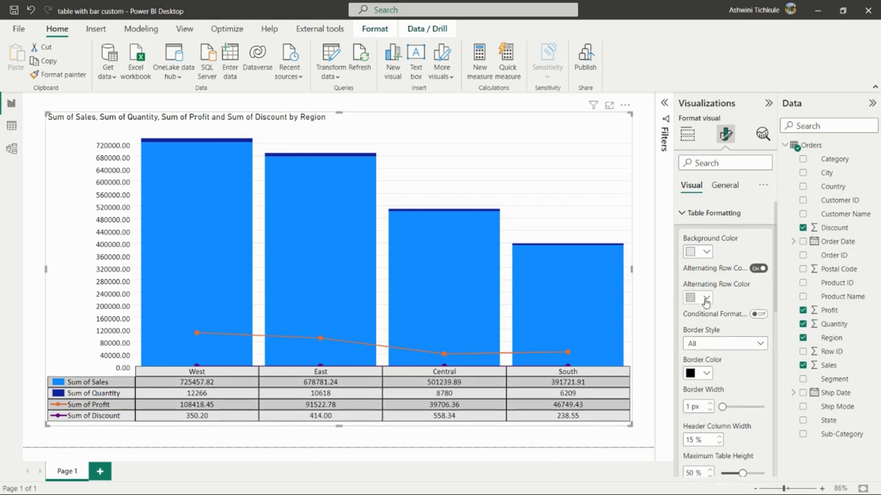
pyautogui.click(705, 298)
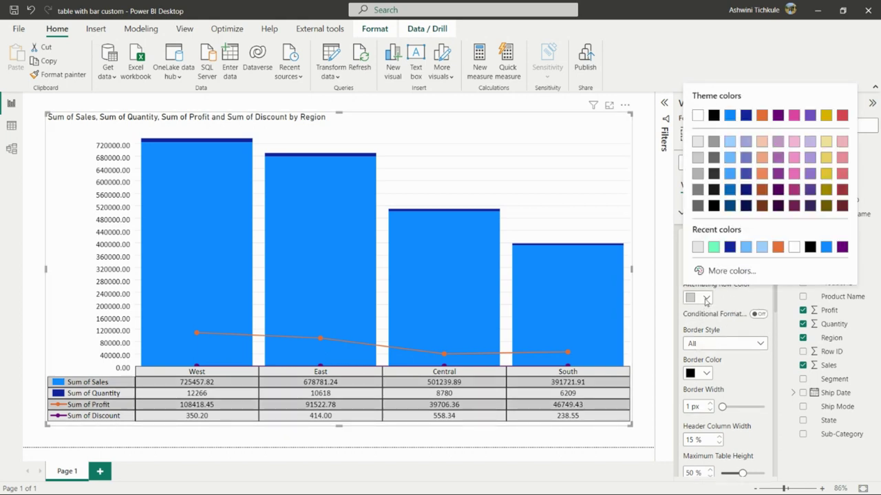
pyautogui.click(713, 247)
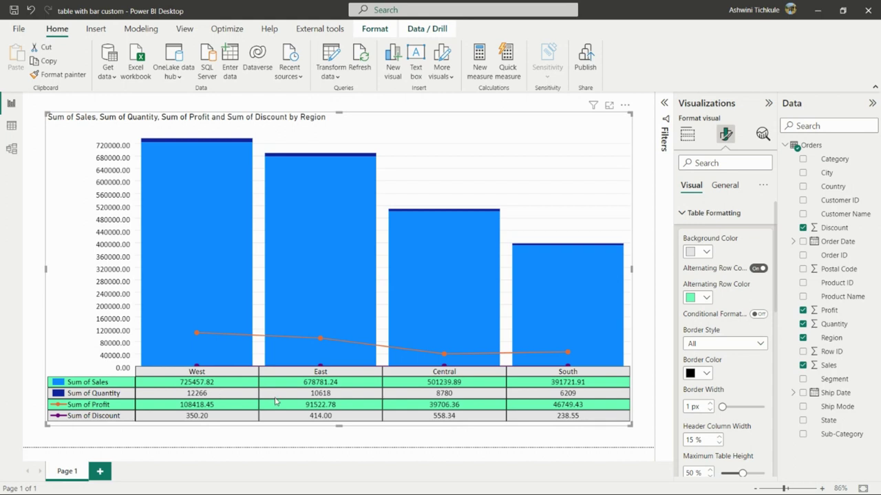
# - Turn Conditional Formatting on and check the Sum of Sales colour choices
pyautogui.click(756, 314)
pyautogui.scroll(-1, 732, 337)
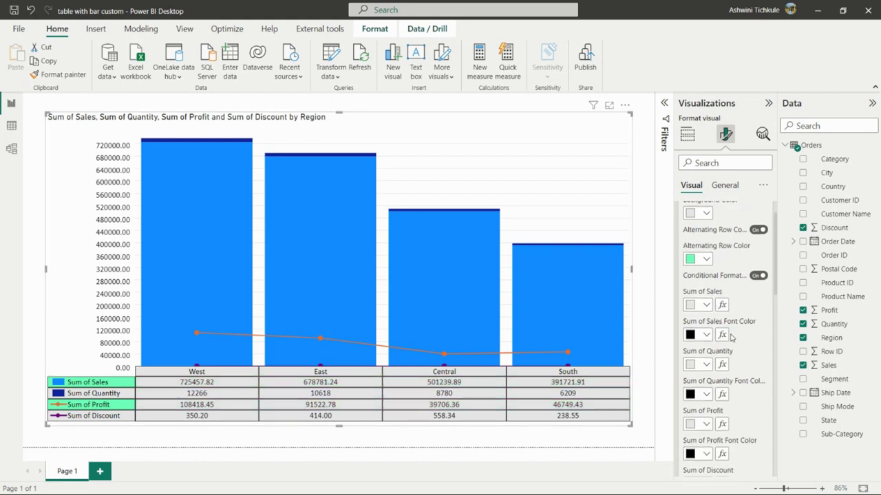
pyautogui.click(705, 303)
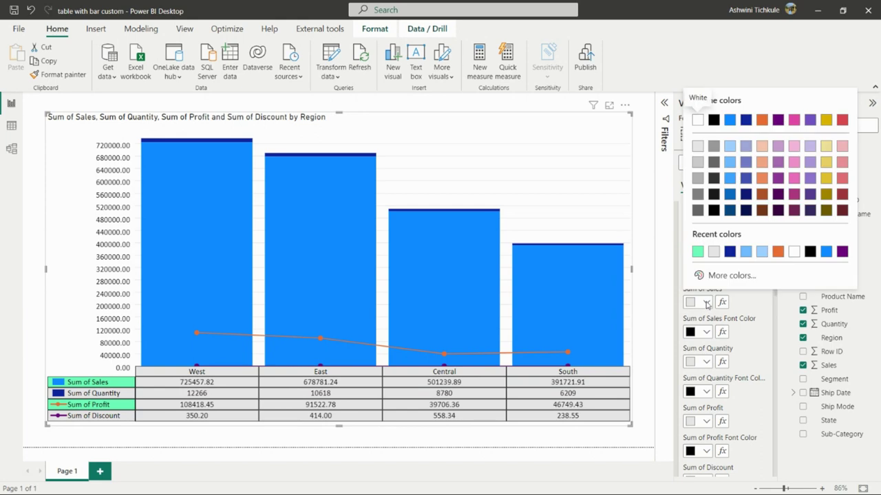
pyautogui.click(741, 309)
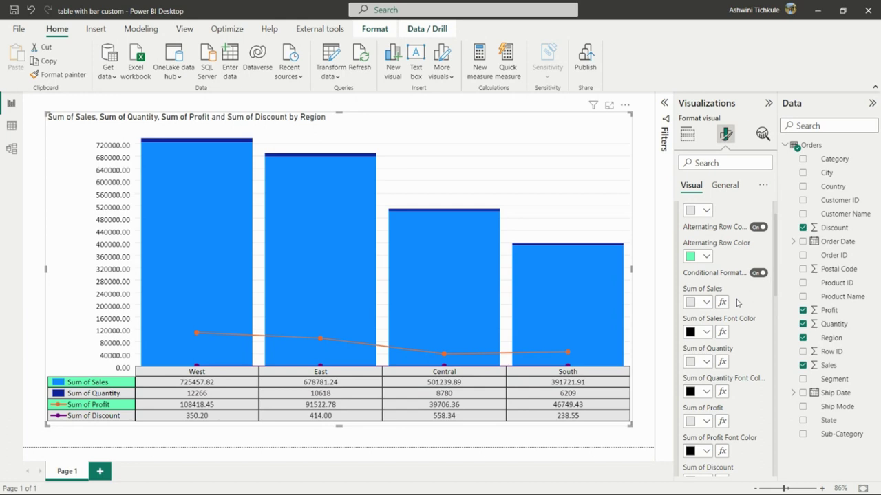
# - Inspect the Sum of Sales conditional formatting rules, field and format style, then cancel
pyautogui.click(722, 302)
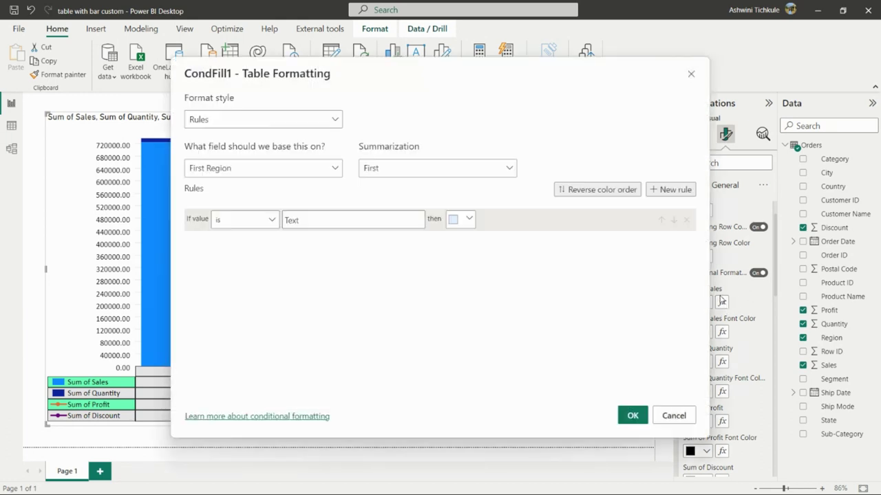
pyautogui.click(279, 168)
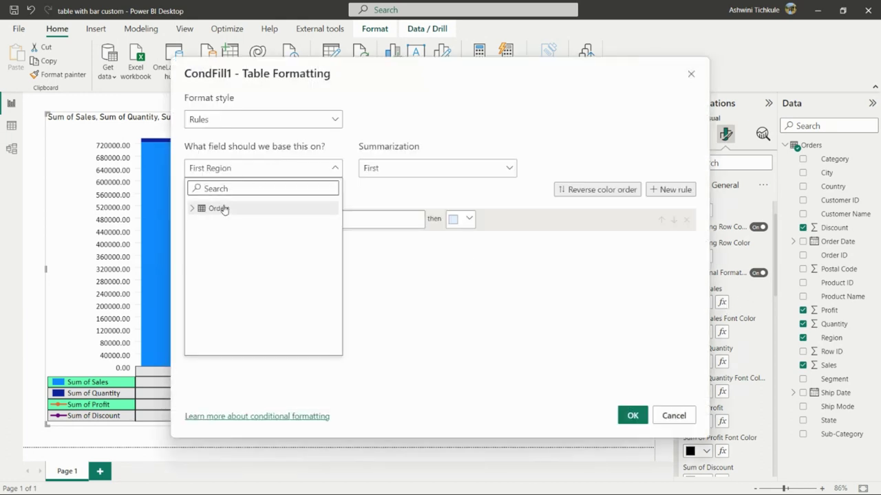
pyautogui.click(217, 129)
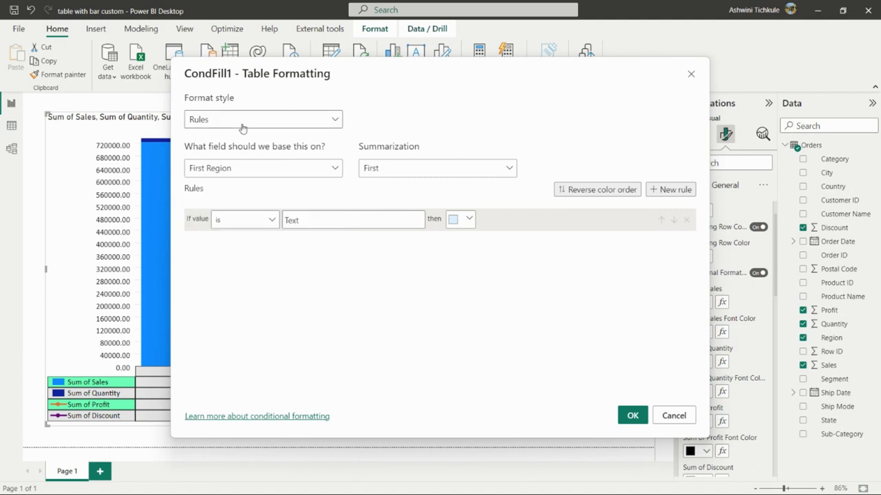
pyautogui.click(325, 121)
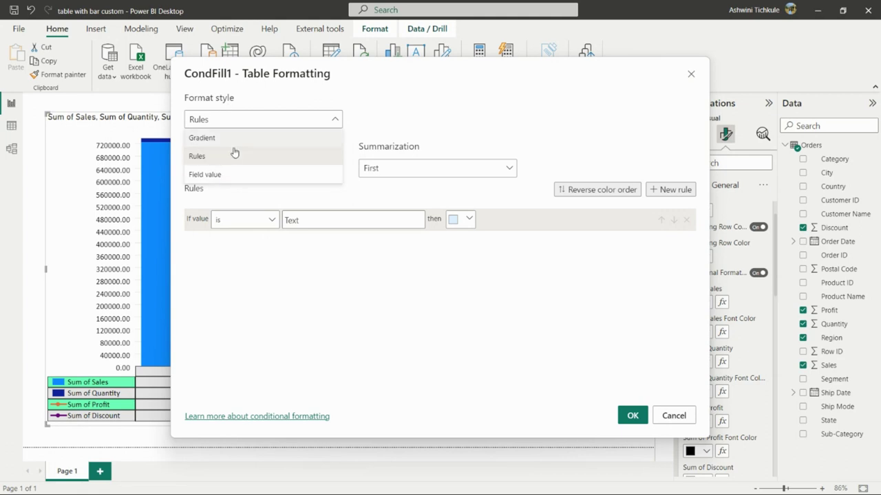
pyautogui.click(632, 415)
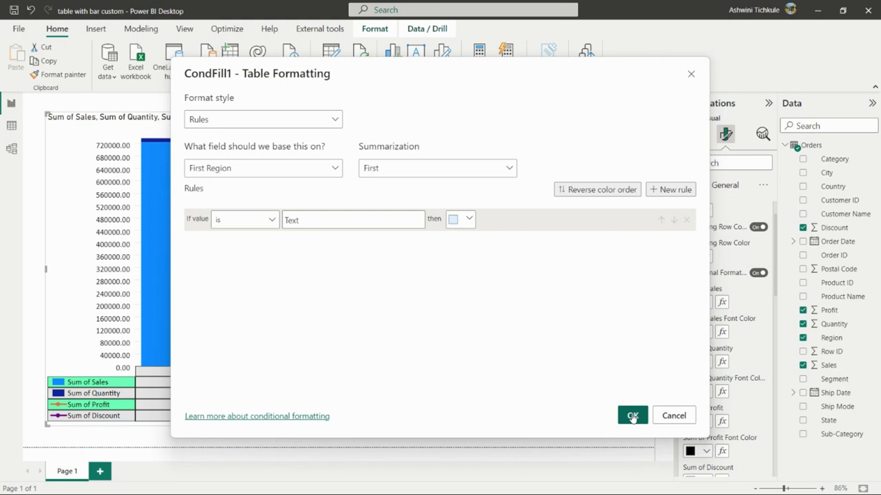
pyautogui.click(673, 415)
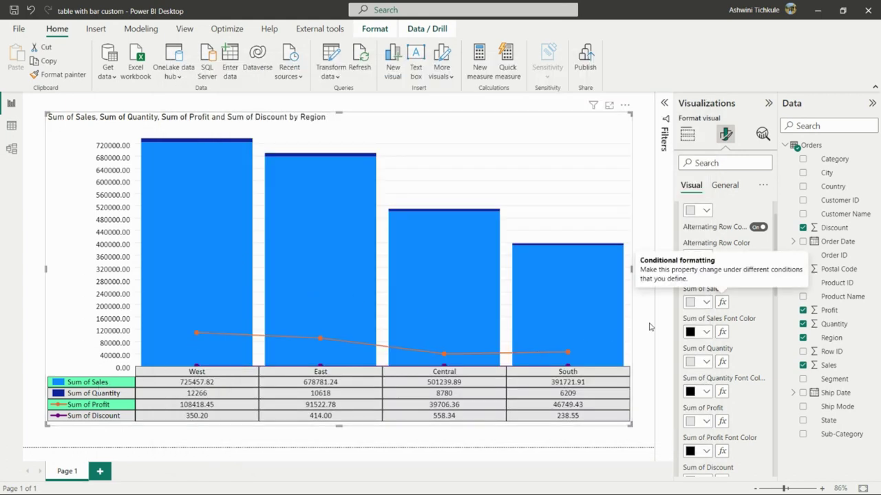
# - Try the None, Horizontal and Vertical border styles, then set the table borders to All
pyautogui.scroll(-3, 729, 344)
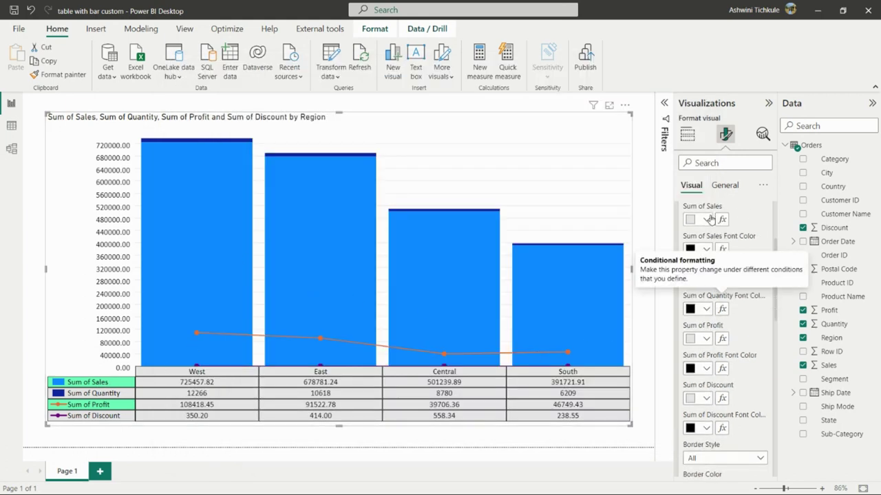
pyautogui.scroll(-2, 713, 377)
pyautogui.scroll(-3, 713, 377)
pyautogui.click(705, 334)
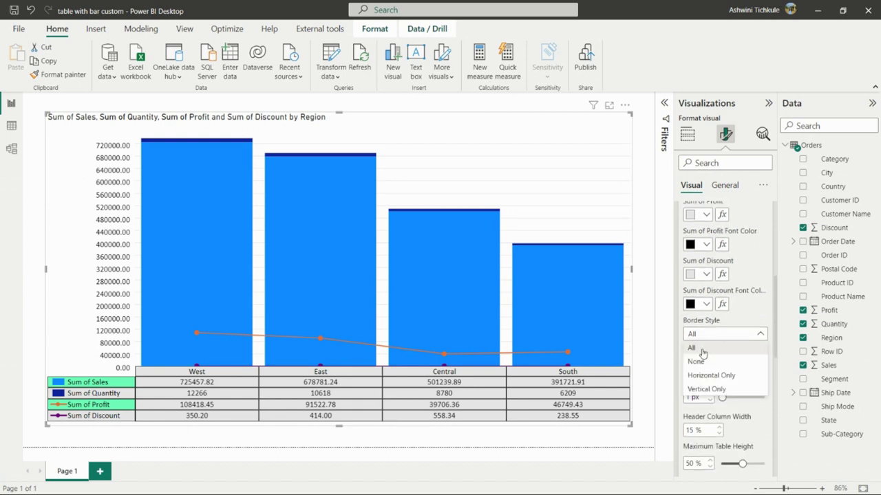
pyautogui.click(696, 361)
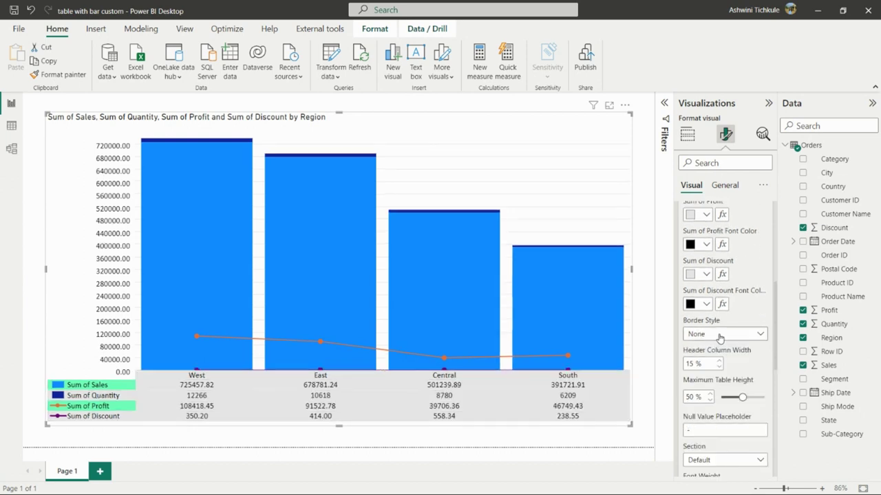
pyautogui.click(720, 336)
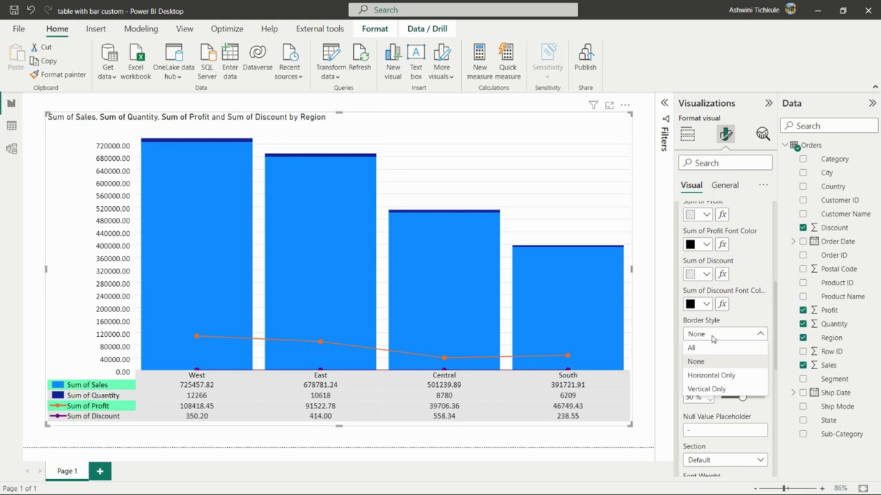
pyautogui.click(703, 376)
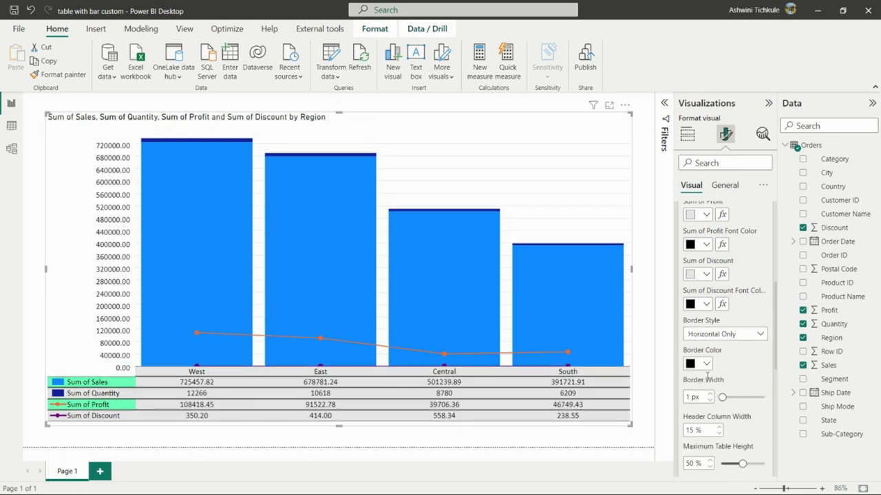
pyautogui.click(713, 335)
pyautogui.click(703, 390)
pyautogui.click(713, 335)
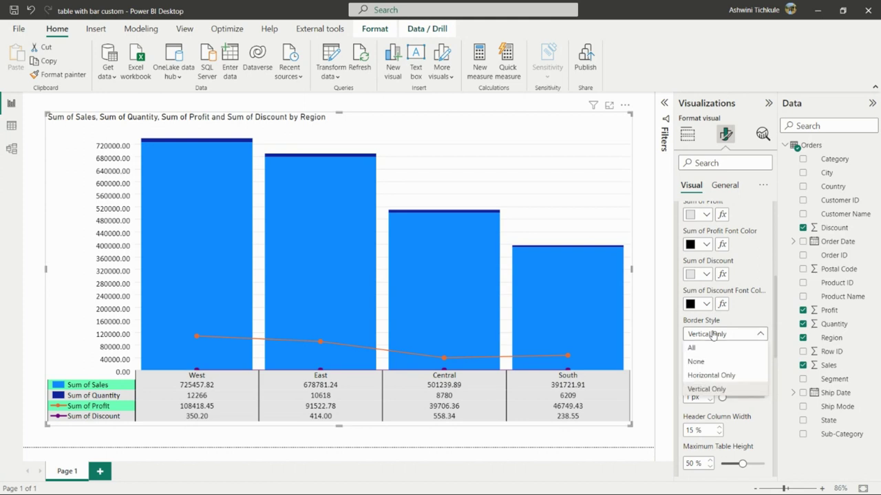
pyautogui.click(695, 347)
# - Make the table borders dark blue at 0 px width and narrow the header column to 13%
pyautogui.scroll(-2, 708, 292)
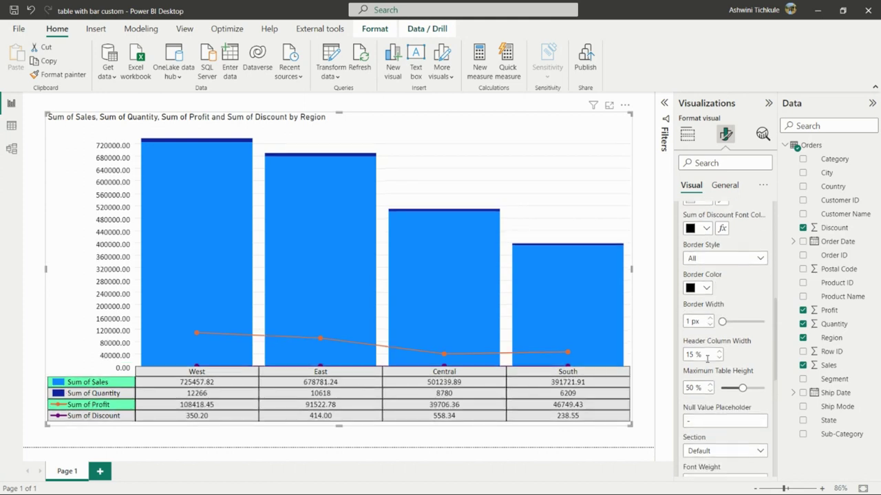
pyautogui.click(705, 280)
pyautogui.click(730, 240)
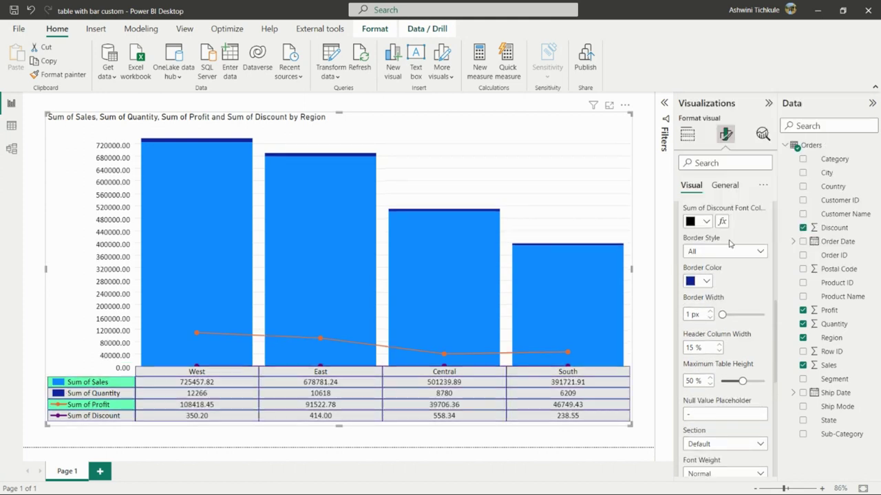
pyautogui.moveTo(722, 314)
pyautogui.mouseDown()
pyautogui.moveTo(731, 315)
pyautogui.moveTo(720, 315)
pyautogui.mouseUp()
pyautogui.click(720, 348)
pyautogui.click(720, 348)
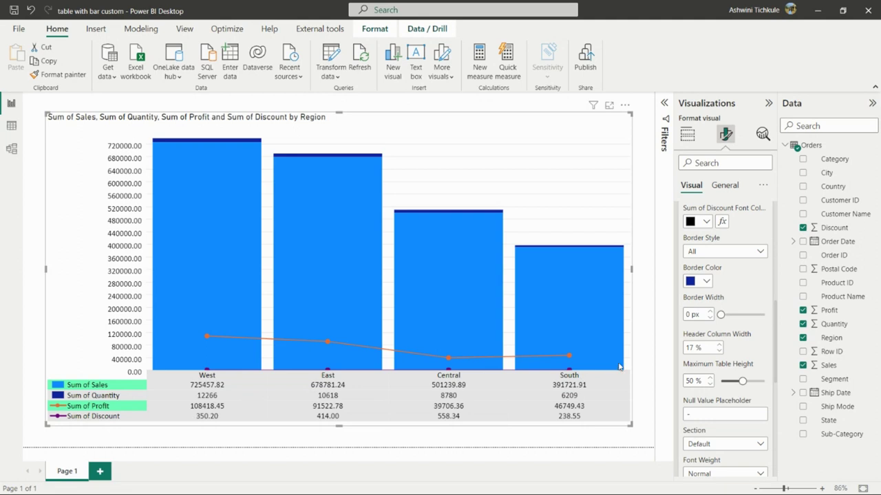
pyautogui.click(718, 351)
pyautogui.click(718, 351)
pyautogui.click(718, 351)
pyautogui.click(718, 351)
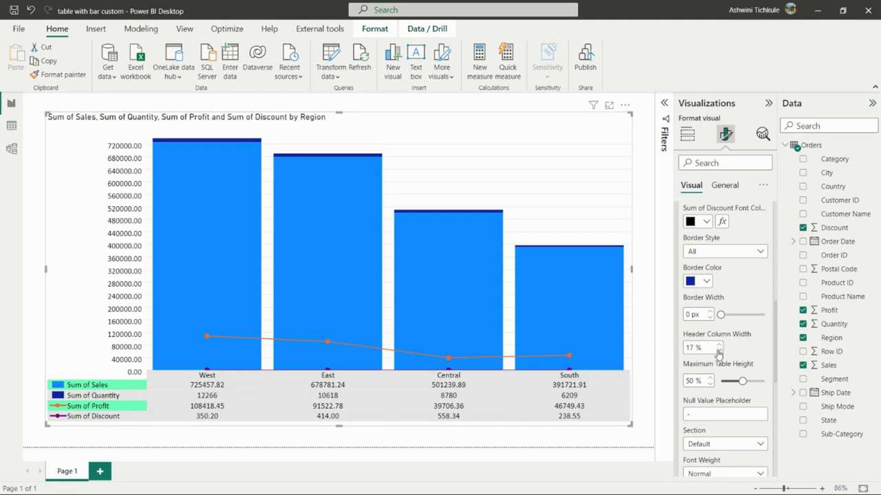
# - Reduce the data table's Maximum Table Height from 50% to 44%
pyautogui.scroll(-1, 719, 347)
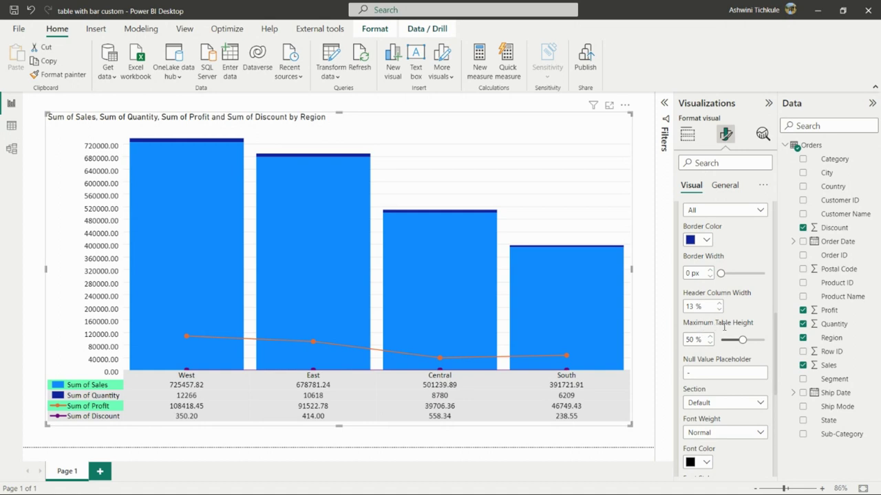
pyautogui.moveTo(742, 340); pyautogui.dragTo(739, 340)
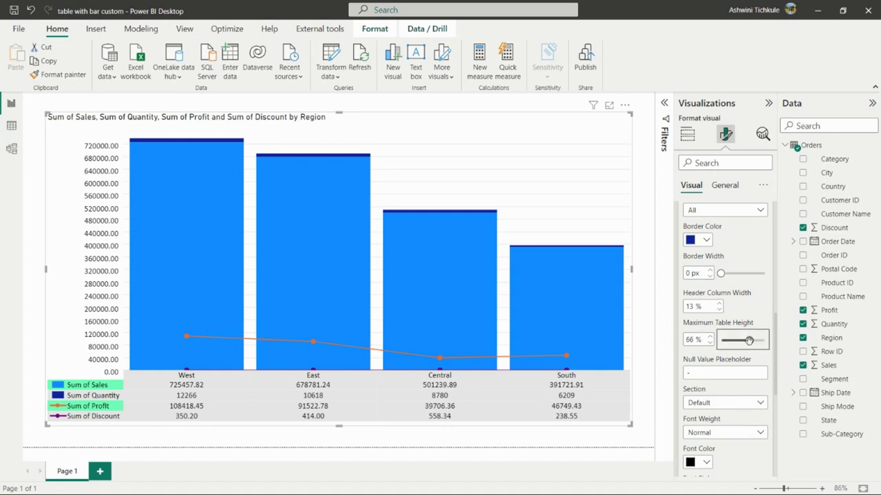
pyautogui.scroll(-1, 741, 330)
pyautogui.scroll(-2, 699, 334)
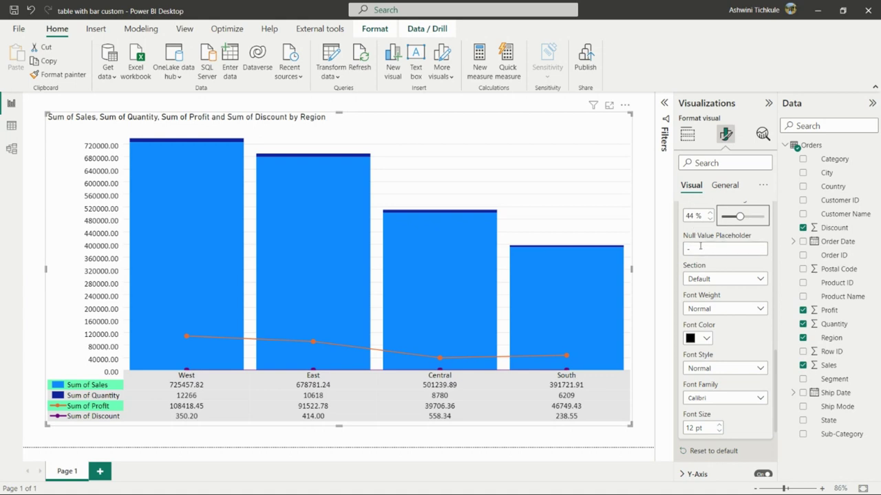
pyautogui.click(713, 276)
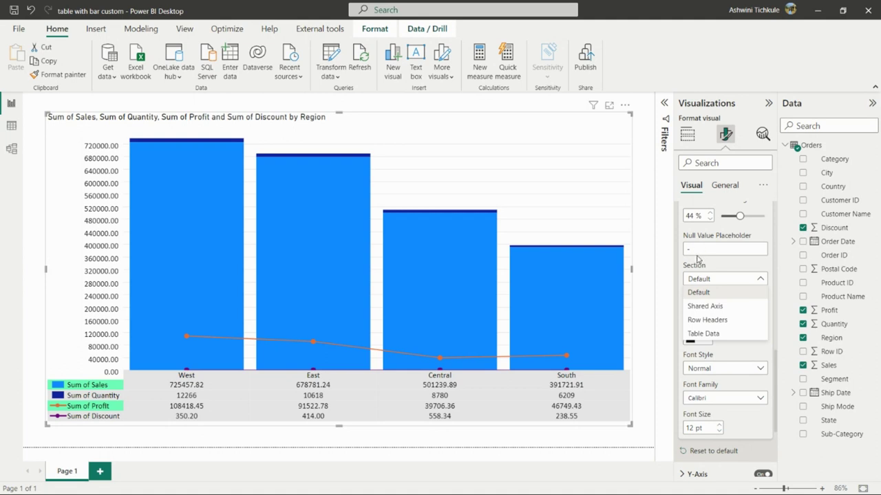
# - Turn off default formatting for the Shared Axis section and make its text bold
pyautogui.click(675, 267)
pyautogui.click(707, 280)
pyautogui.click(705, 307)
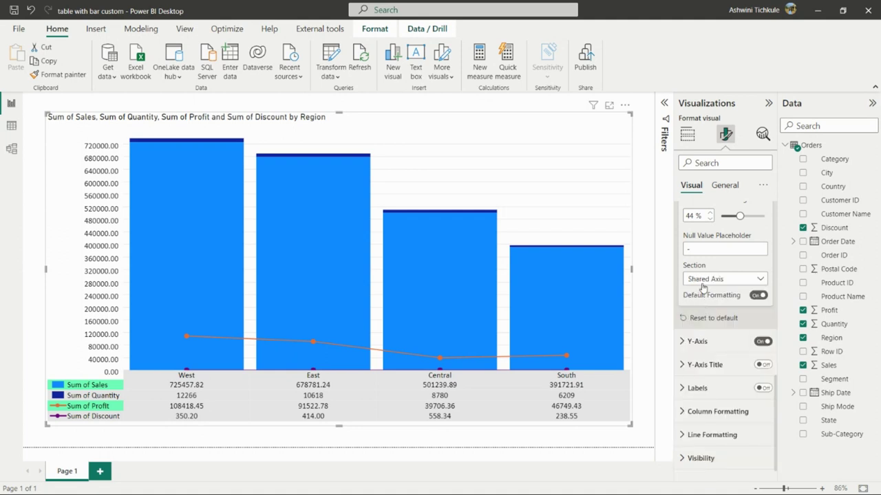
pyautogui.click(759, 296)
pyautogui.click(711, 325)
pyautogui.click(711, 341)
pyautogui.click(710, 330)
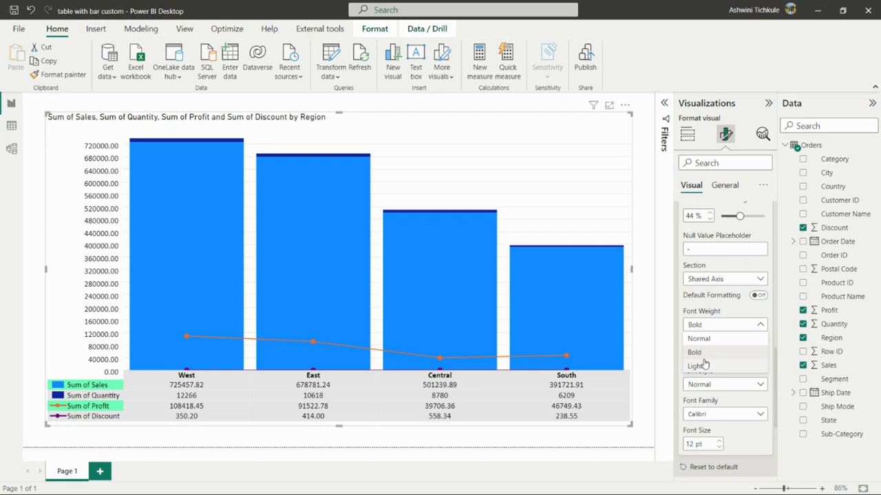
# - Turn off default formatting for Row Headers and set their font weight to Bold
pyautogui.click(701, 282)
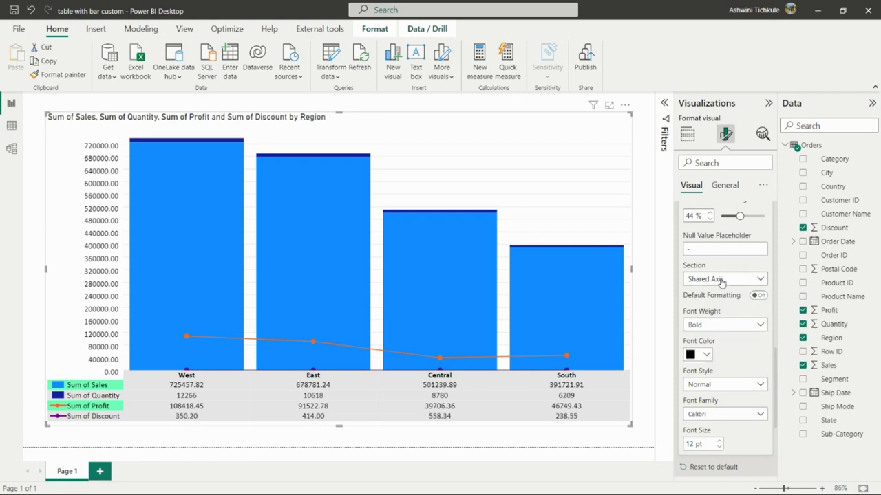
pyautogui.click(723, 283)
pyautogui.click(704, 320)
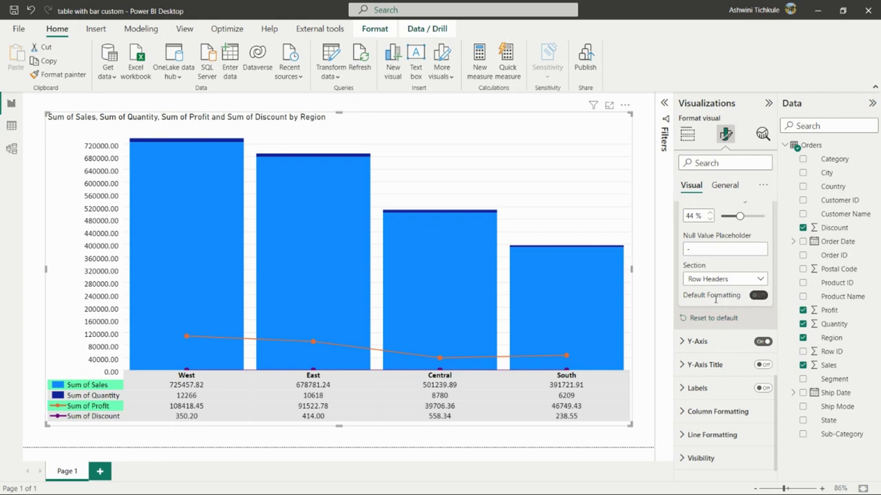
pyautogui.click(758, 295)
pyautogui.click(722, 328)
pyautogui.click(708, 352)
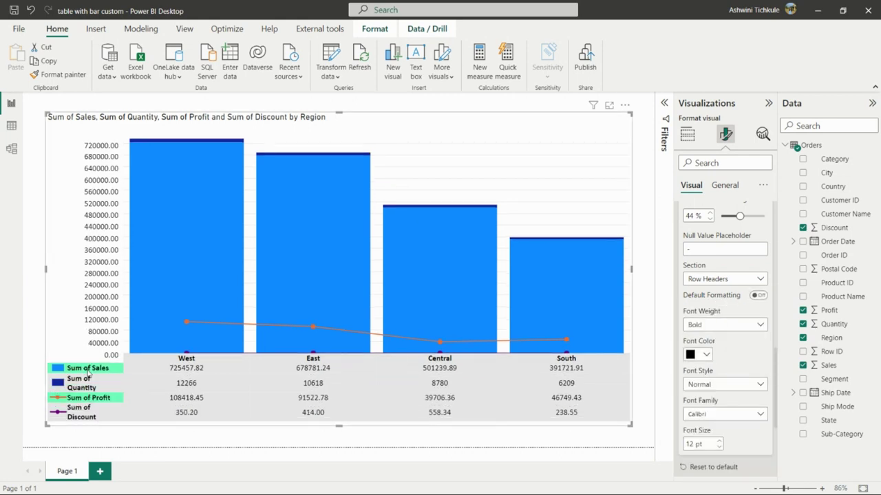
# - Switch the formatting section to Table Data
pyautogui.click(702, 279)
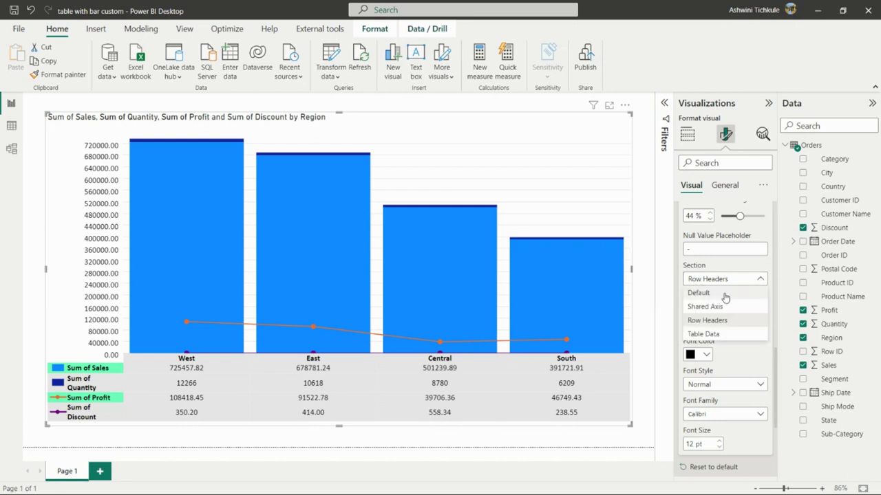
pyautogui.click(719, 335)
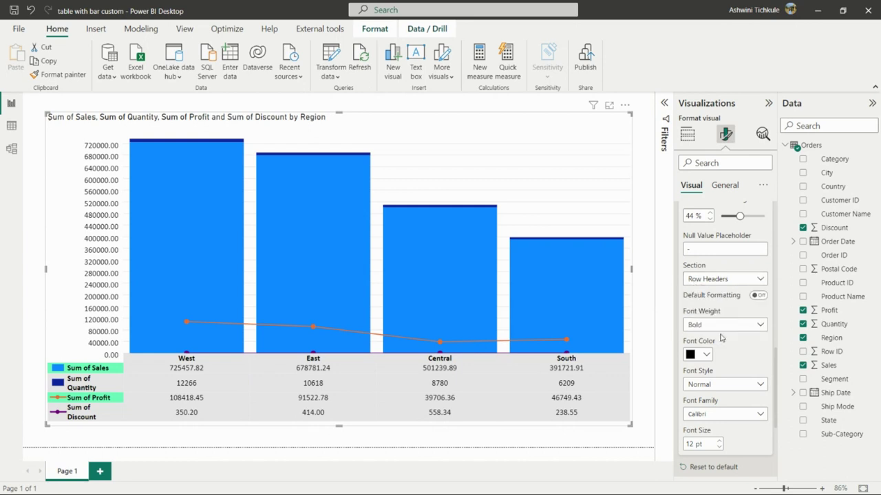
pyautogui.click(702, 281)
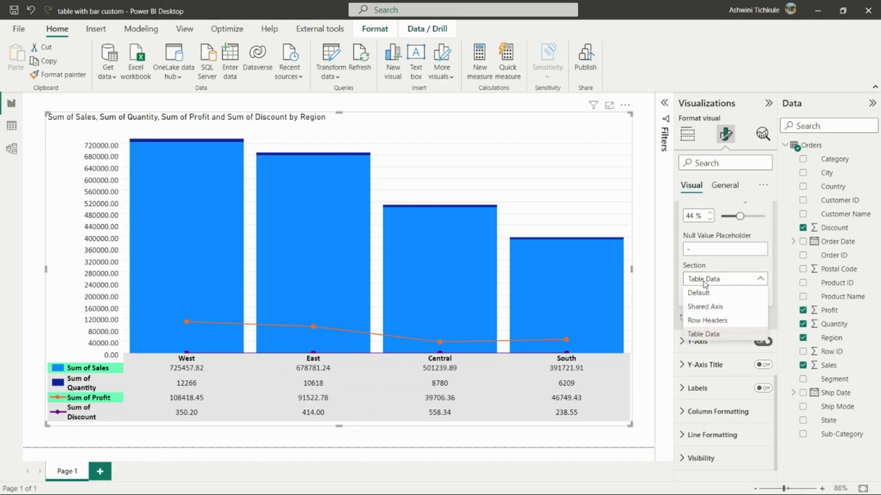
pyautogui.click(719, 334)
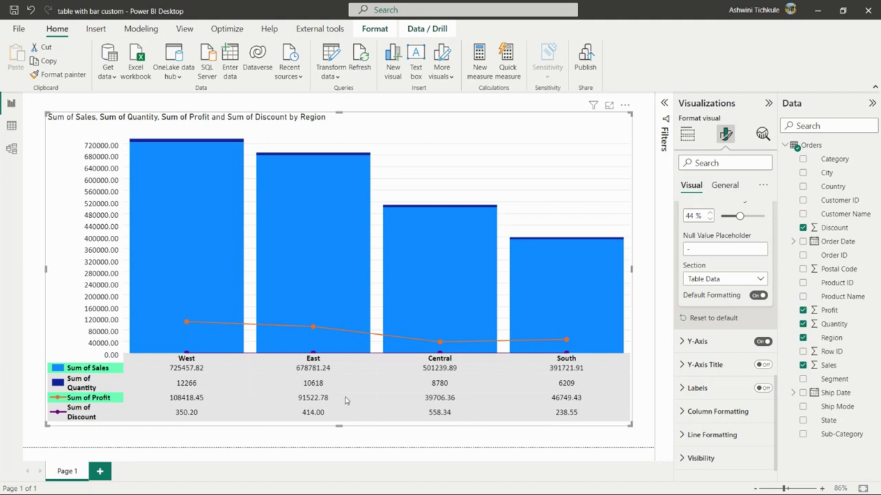
# - Turn off Table Data default formatting and make the values navy, bold and italic
pyautogui.click(757, 295)
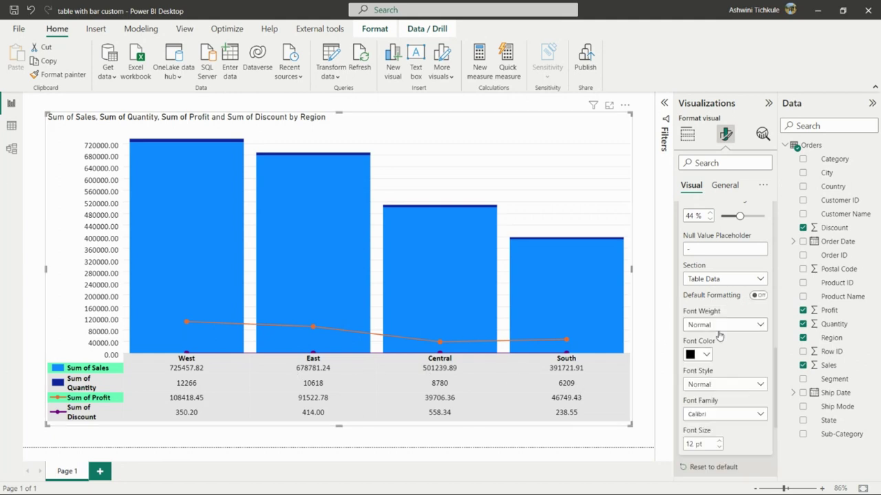
pyautogui.click(706, 356)
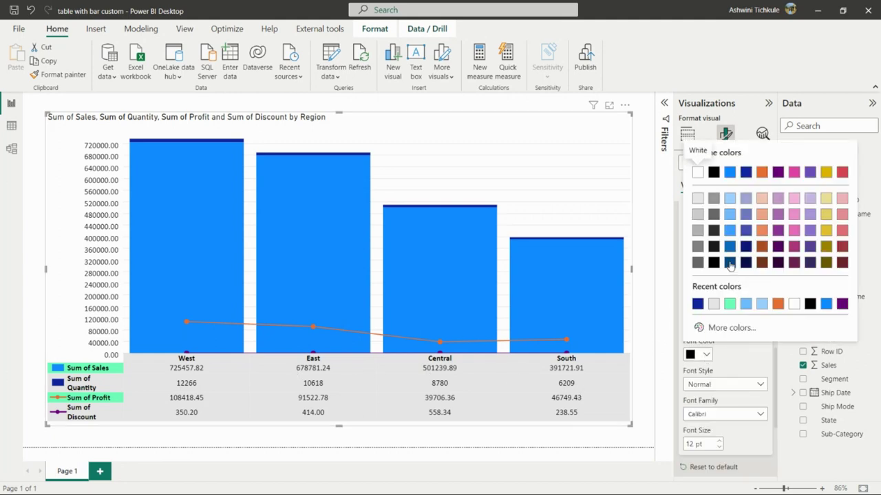
pyautogui.click(696, 308)
pyautogui.click(722, 325)
pyautogui.click(729, 395)
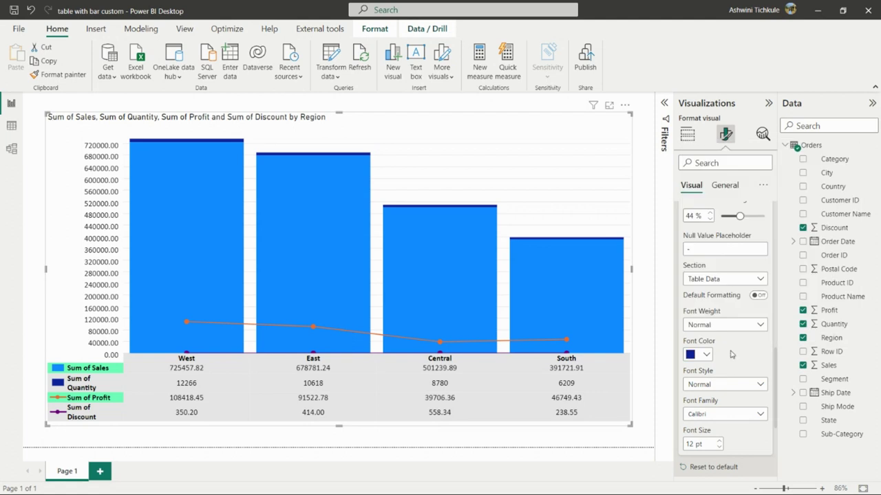
pyautogui.click(707, 355)
# - Set the table values' font family to Arial Unicode MS at 12 pt
pyautogui.click(722, 413)
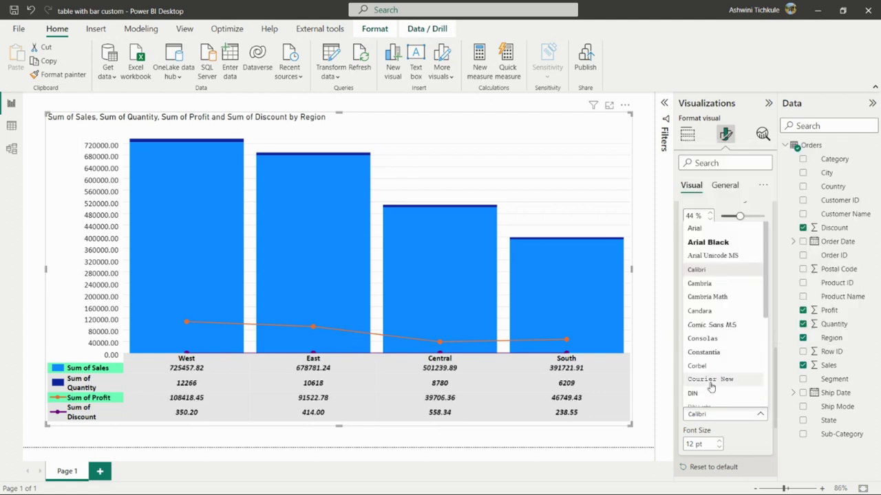
pyautogui.click(713, 255)
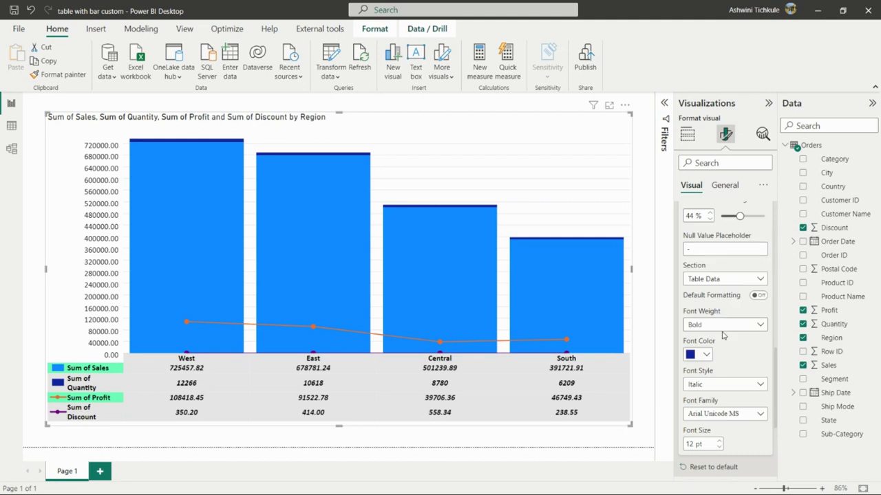
pyautogui.scroll(-2, 722, 372)
pyautogui.scroll(-1, 722, 372)
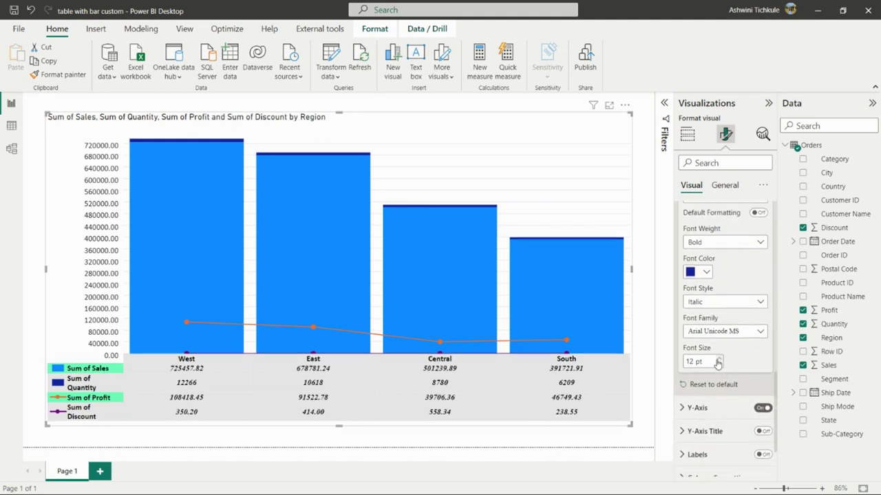
pyautogui.click(719, 359)
pyautogui.click(718, 366)
pyautogui.scroll(-2, 716, 358)
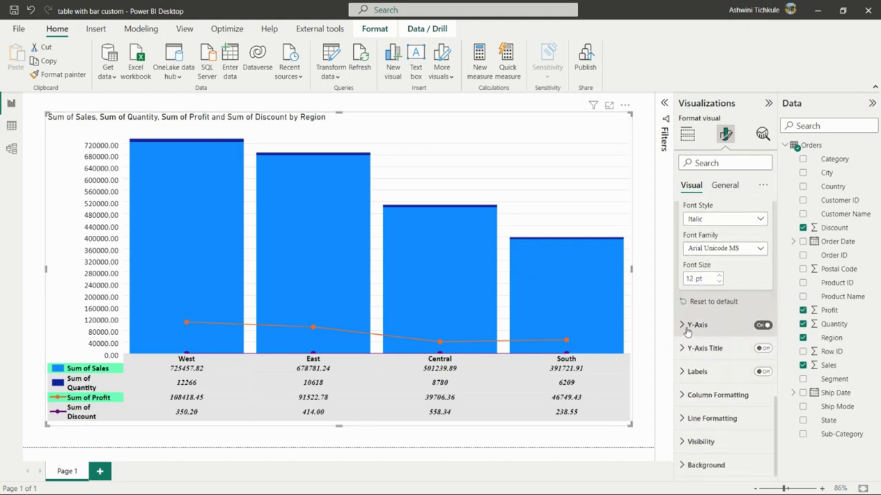
# - Raise the Y-axis tick spacing from 20 to 24 px, keeping the Calibri font
pyautogui.click(700, 327)
pyautogui.scroll(-1, 701, 331)
pyautogui.scroll(-1, 719, 348)
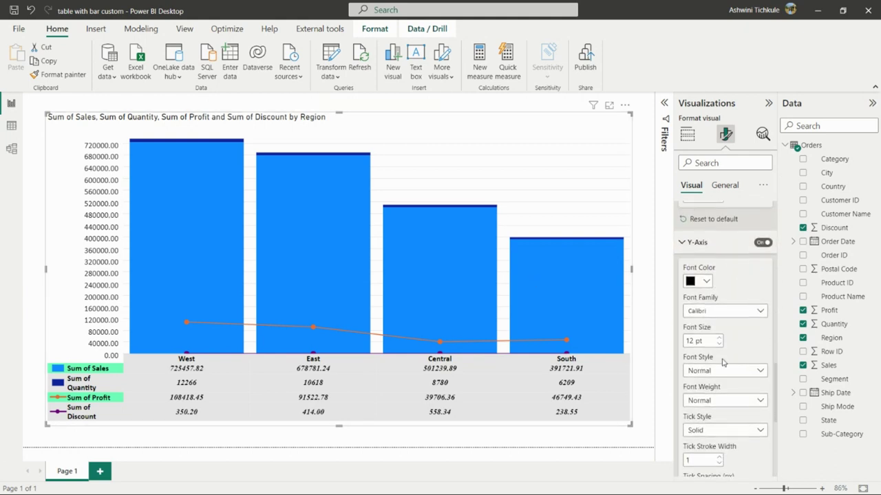
pyautogui.click(715, 311)
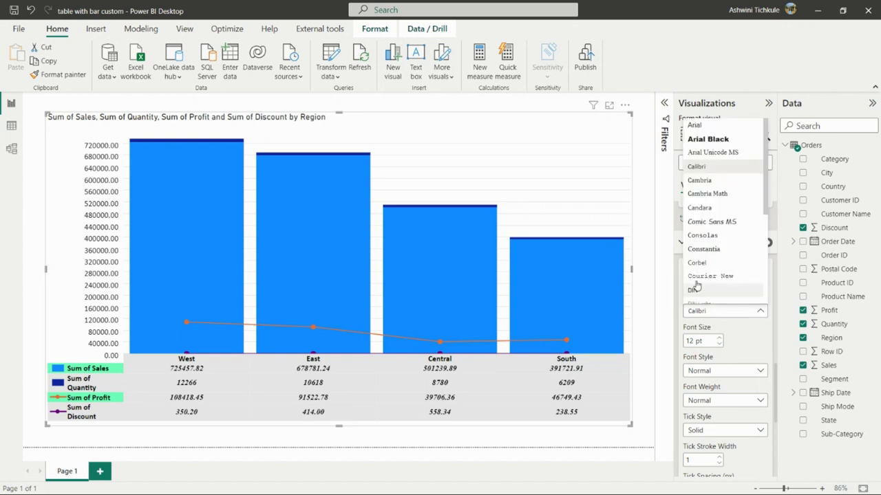
pyautogui.click(749, 344)
pyautogui.scroll(-2, 735, 354)
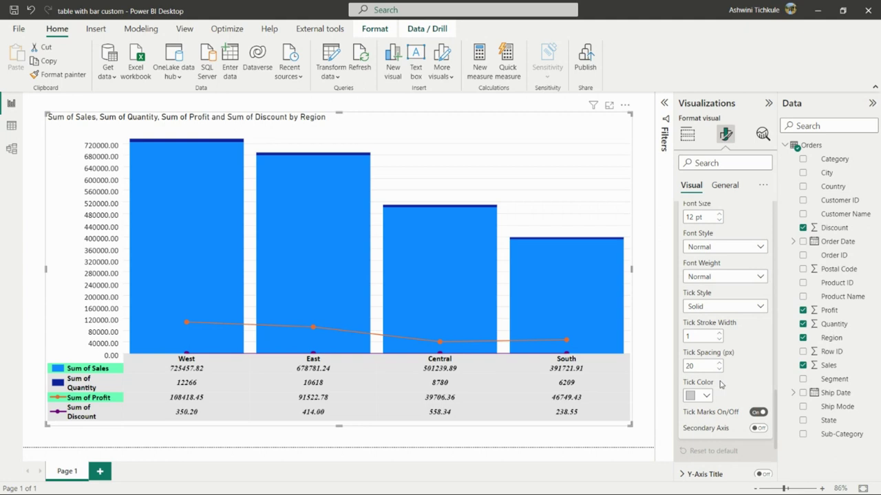
pyautogui.scroll(-1, 722, 347)
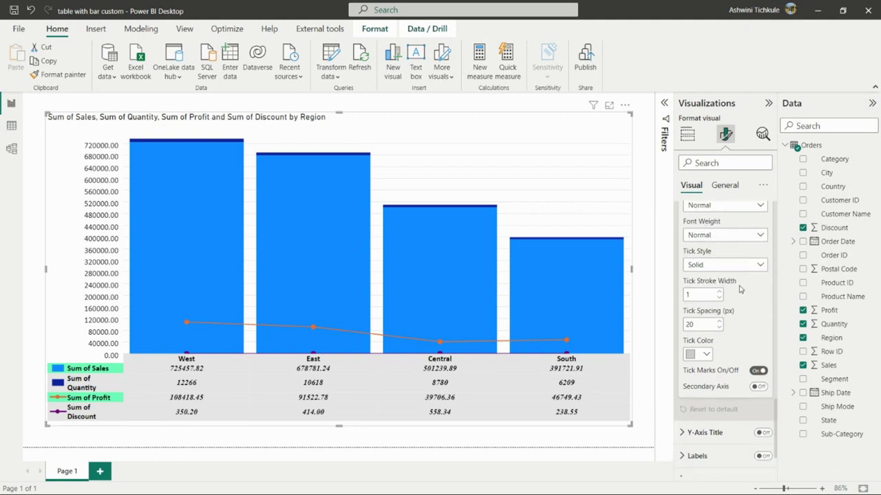
pyautogui.scroll(-1, 740, 289)
pyautogui.click(719, 280)
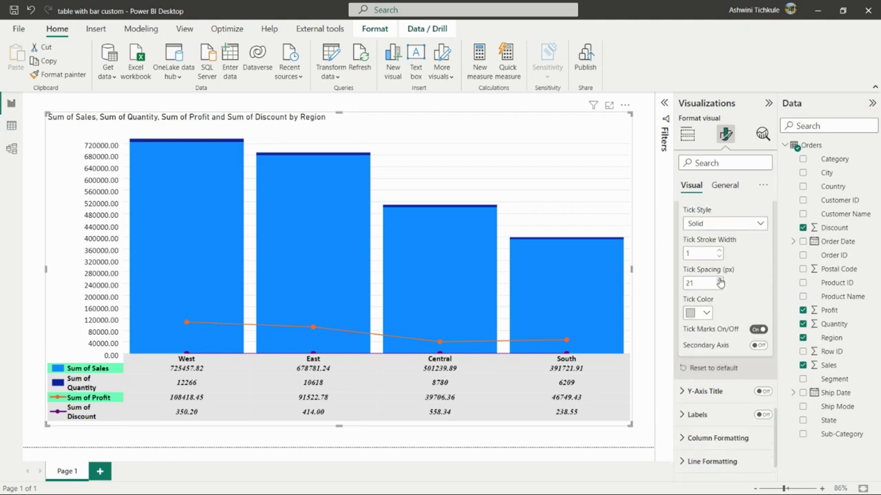
pyautogui.click(719, 280)
pyautogui.click(719, 280)
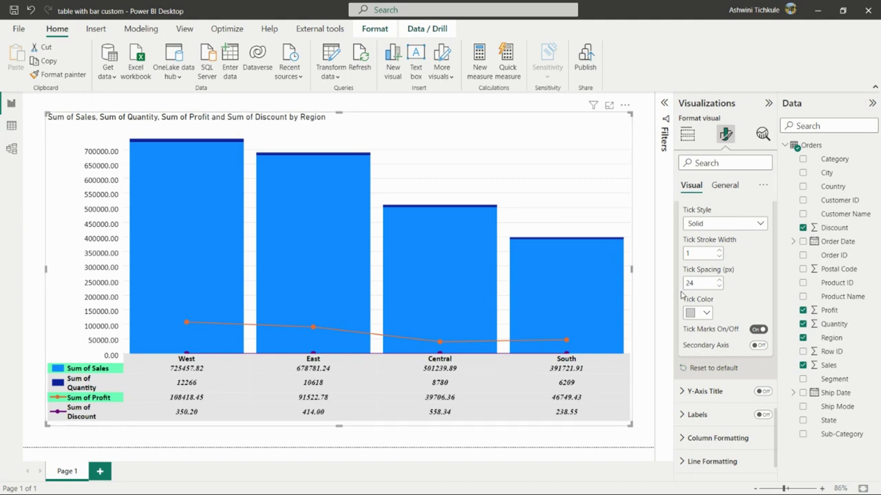
# - Switch on the Y-axis title and expand its options
pyautogui.scroll(-1, 719, 348)
pyautogui.click(763, 350)
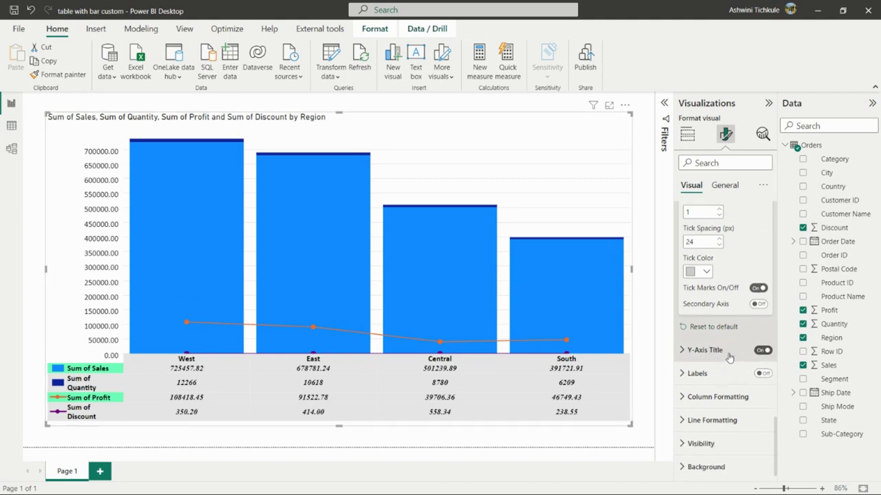
pyautogui.click(694, 351)
# - Title the vertical axis 'Y axis', leaving data labels off after briefly showing them
pyautogui.scroll(-5, 715, 330)
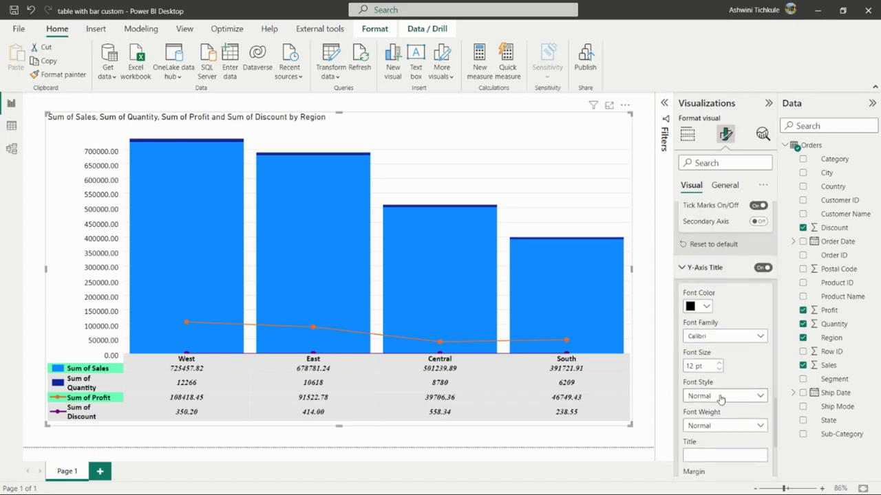
pyautogui.click(714, 333)
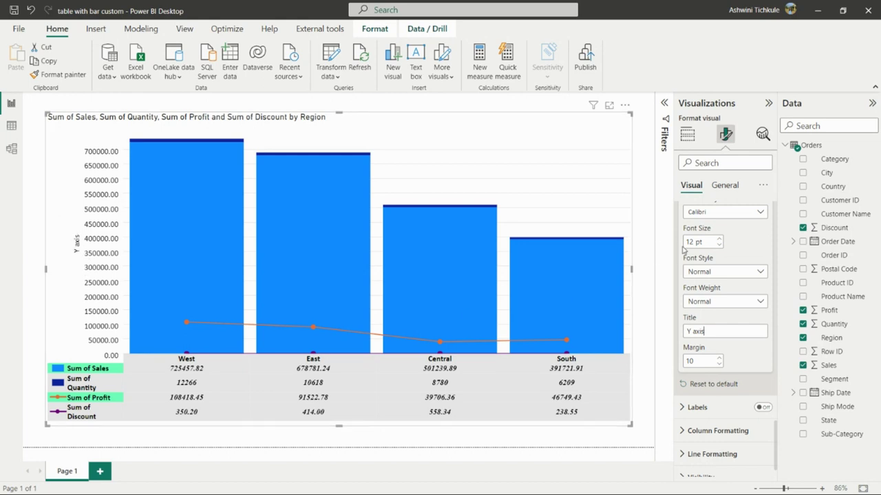
pyautogui.scroll(-1, 709, 396)
pyautogui.click(762, 372)
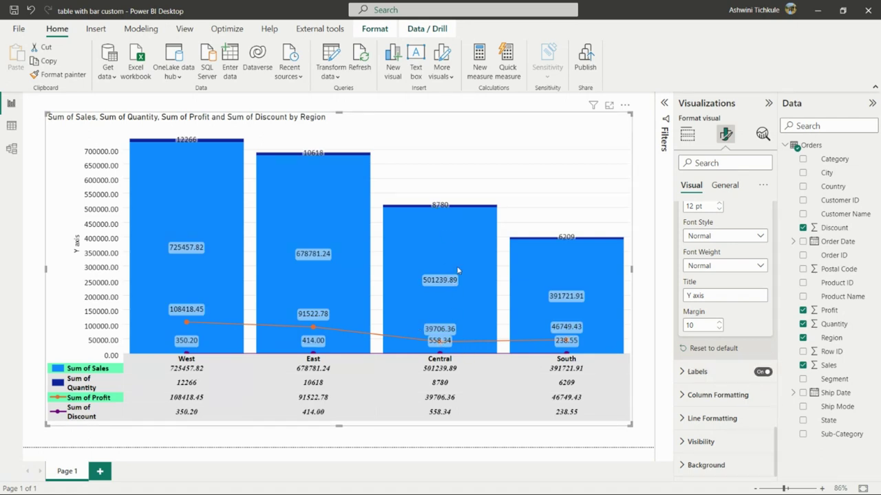
pyautogui.click(765, 372)
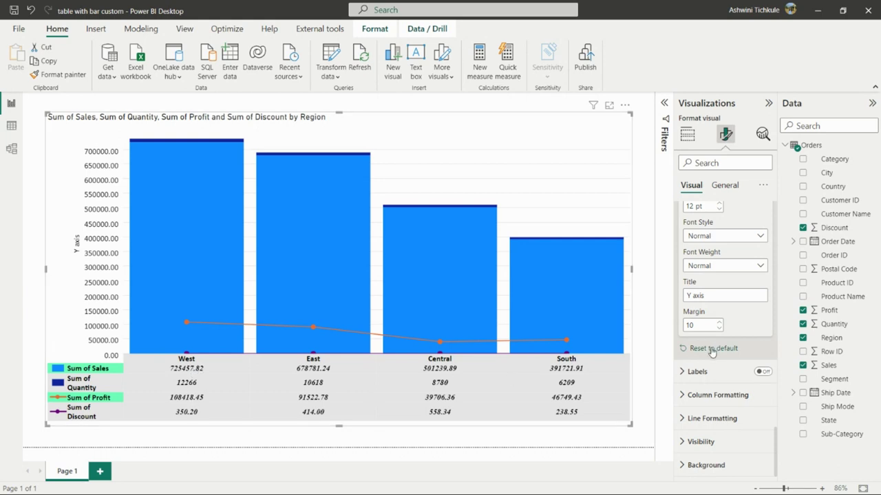
pyautogui.click(704, 396)
# - Cluster the Sales and Quantity columns, then set inner padding to 52% and minimum width to 43
pyautogui.click(757, 297)
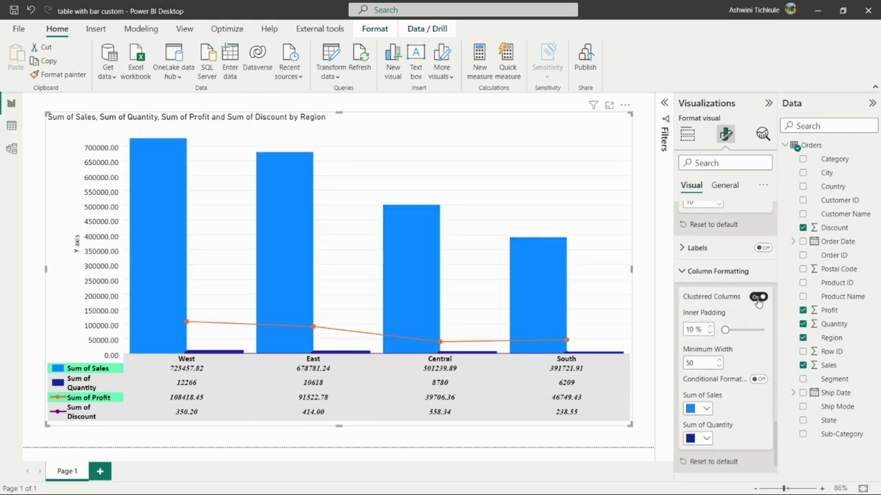
pyautogui.click(757, 297)
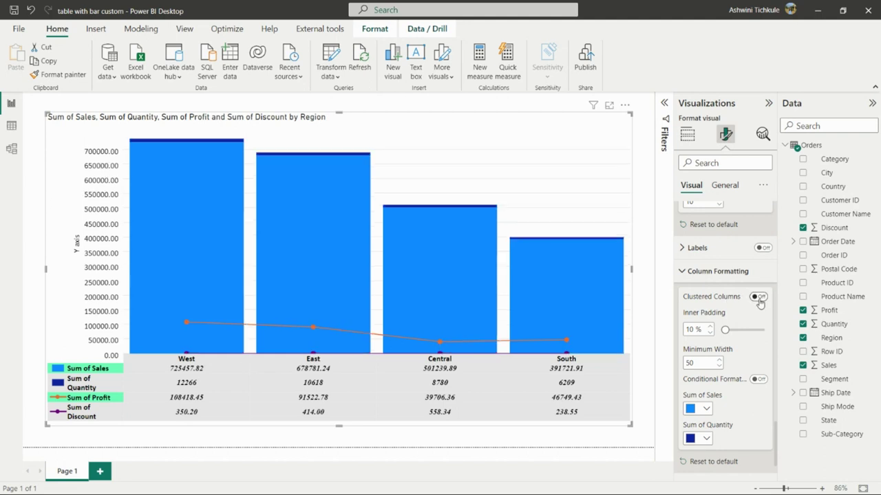
pyautogui.click(757, 296)
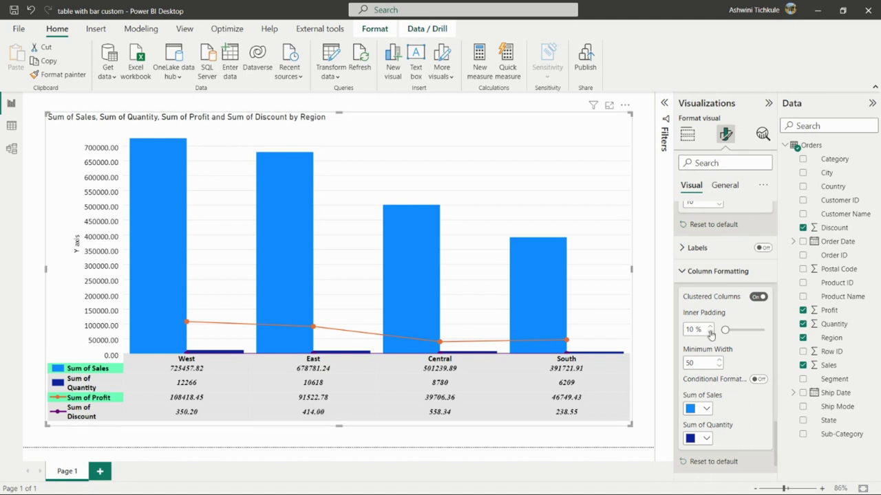
pyautogui.scroll(-1, 727, 333)
pyautogui.moveTo(724, 287); pyautogui.dragTo(746, 288)
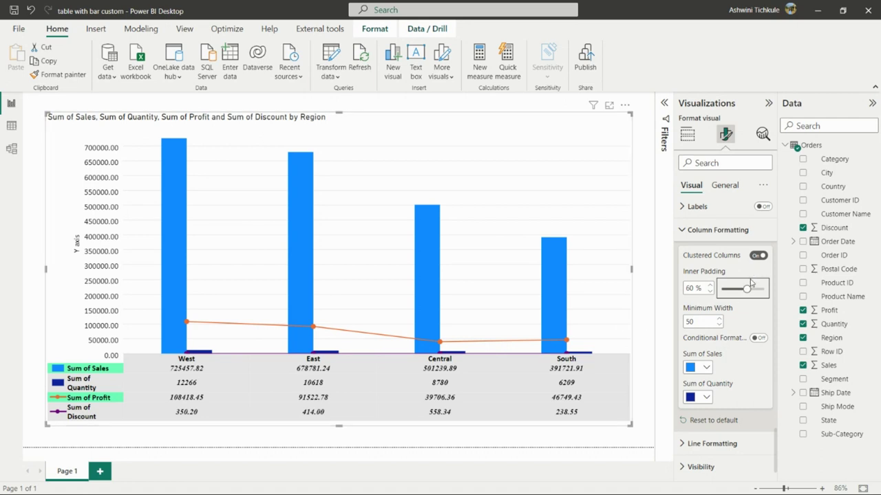
pyautogui.moveTo(747, 288); pyautogui.dragTo(743, 289)
pyautogui.doubleClick(719, 326)
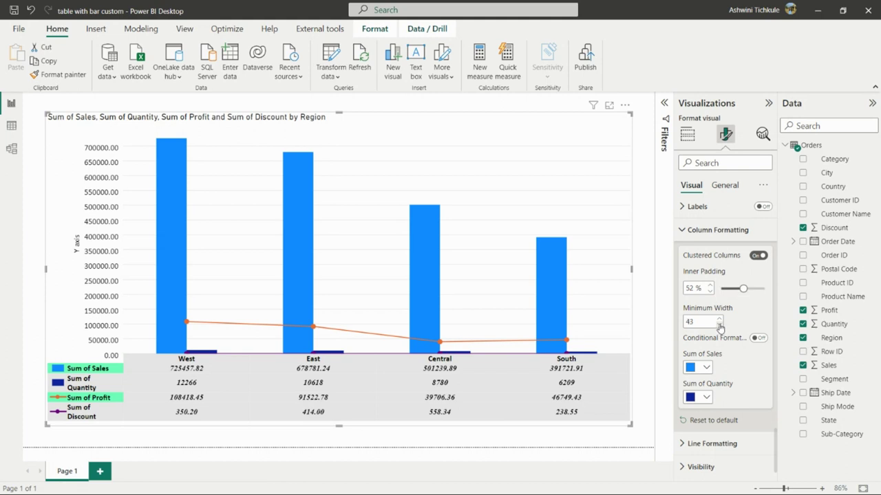
# - Lower the minimum column width to 41 and try, then cancel, conditional colour rules for Sales
pyautogui.click(719, 325)
pyautogui.click(758, 338)
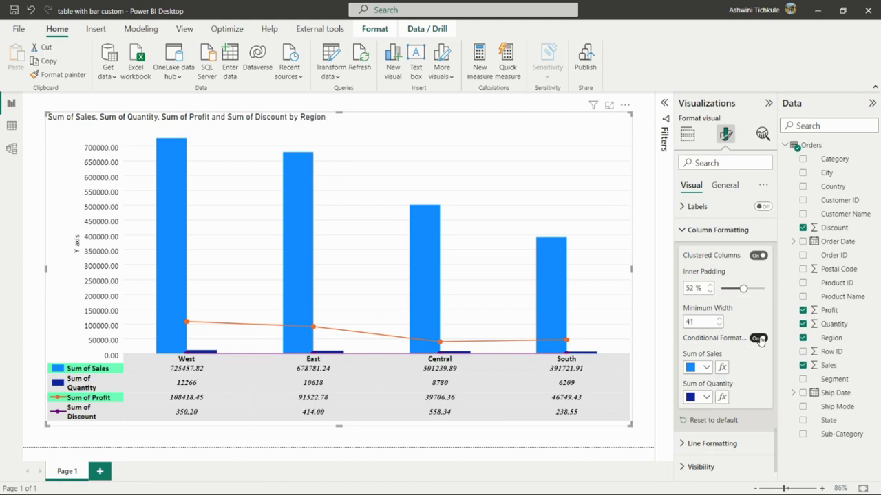
pyautogui.click(706, 368)
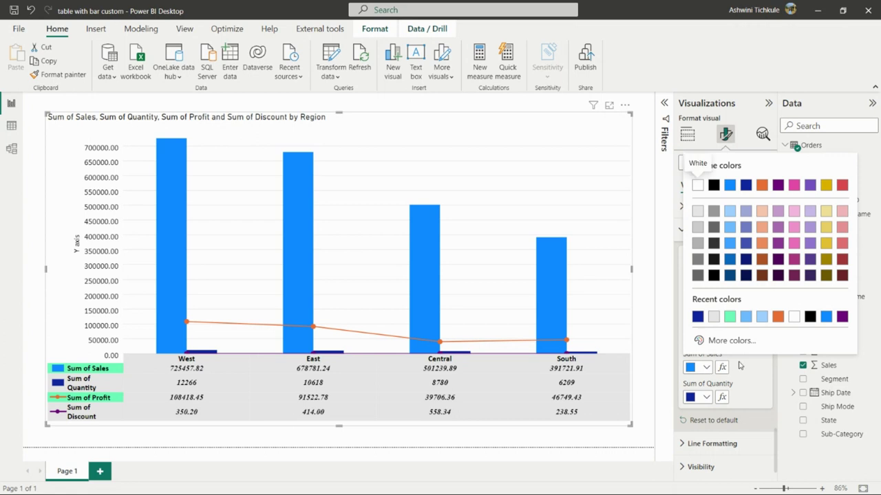
pyautogui.click(721, 367)
pyautogui.click(721, 367)
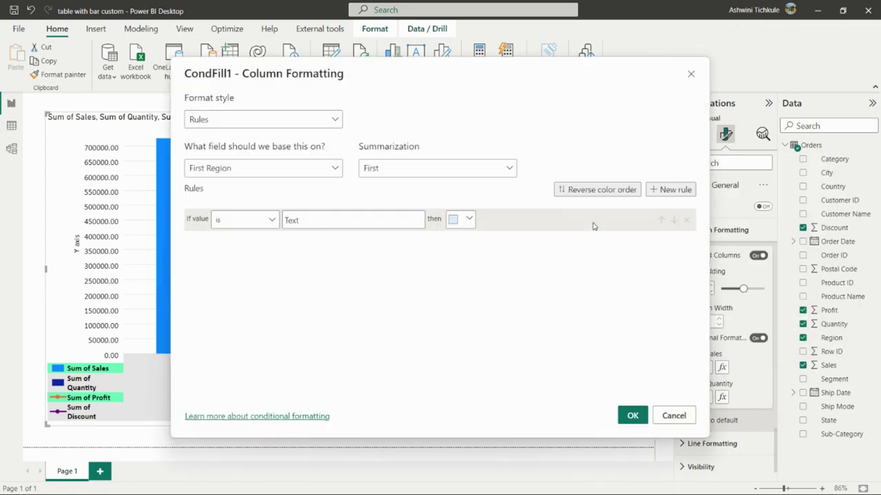
pyautogui.click(673, 418)
pyautogui.scroll(-1, 733, 371)
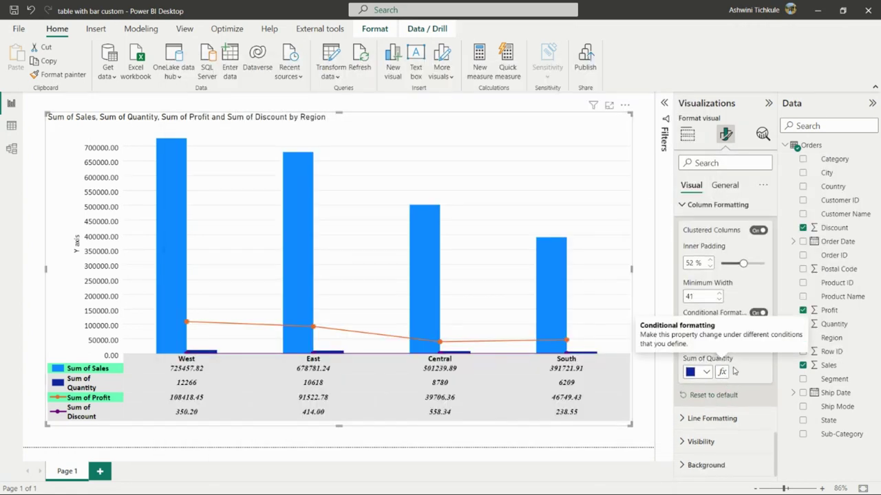
# - Colour the Sum of Sales columns mint green, leaving Sum of Quantity unchanged
pyautogui.click(706, 344)
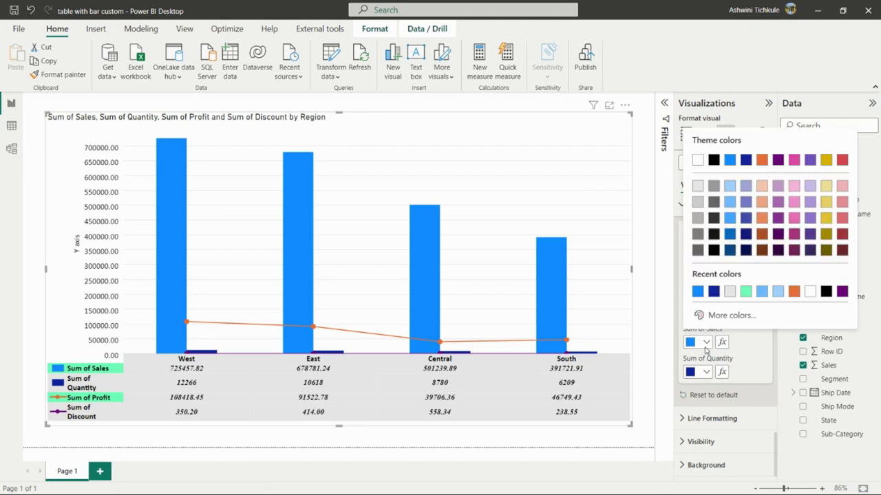
pyautogui.click(746, 294)
pyautogui.click(705, 373)
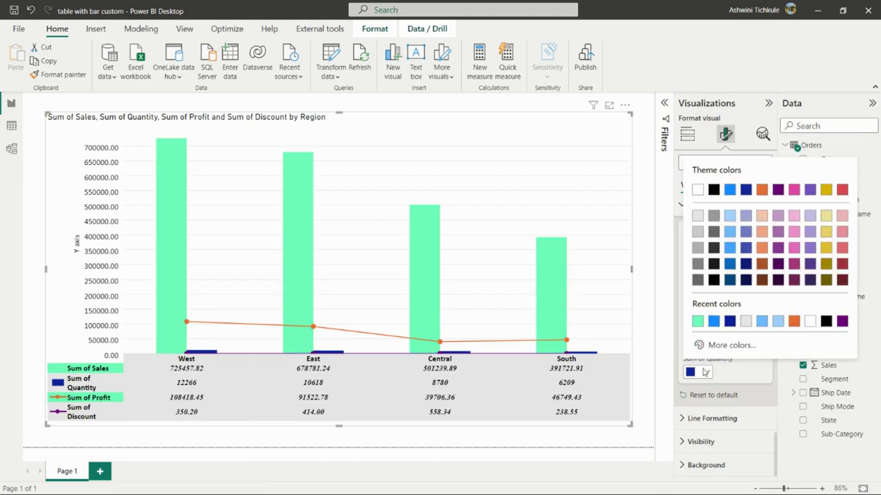
pyautogui.click(726, 323)
pyautogui.click(711, 418)
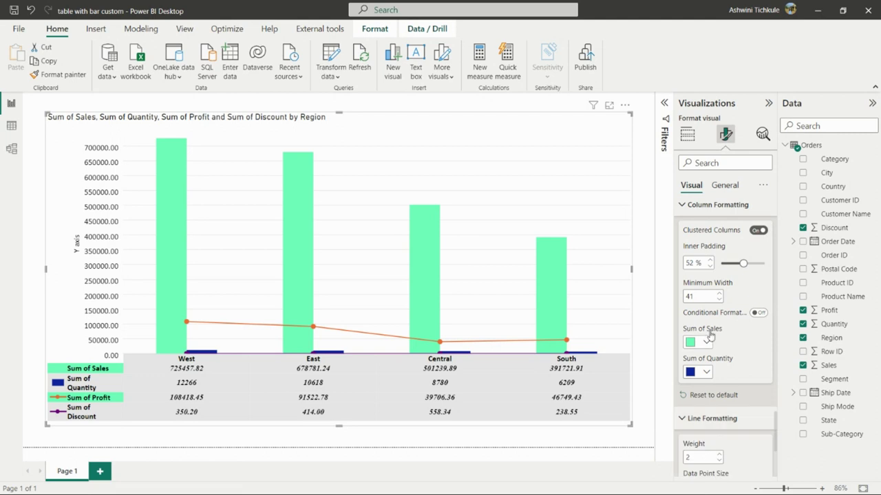
pyautogui.scroll(-2, 715, 332)
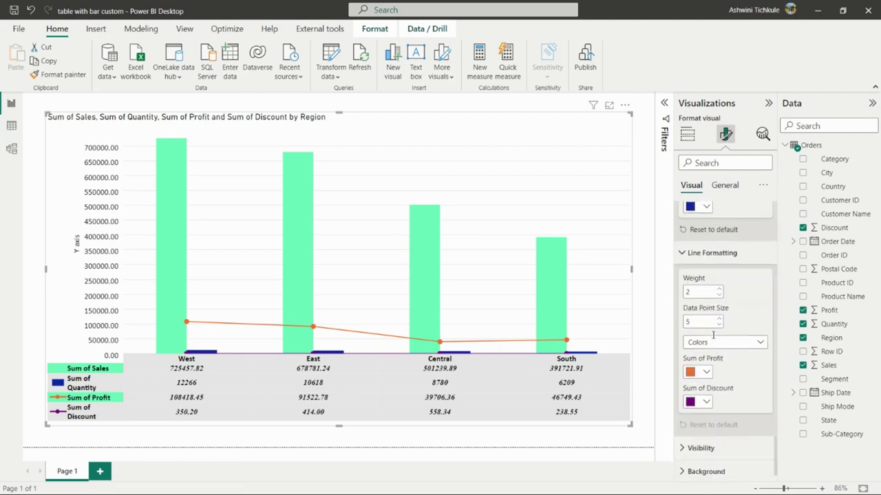
pyautogui.click(703, 369)
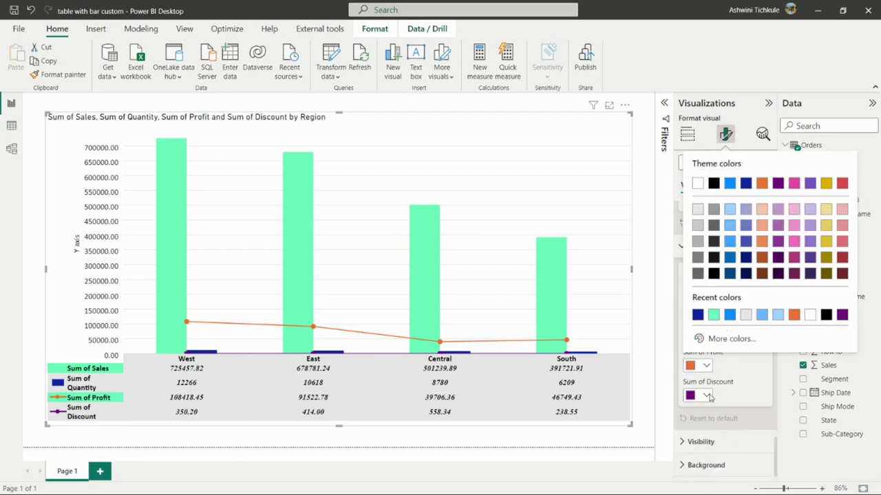
pyautogui.click(734, 396)
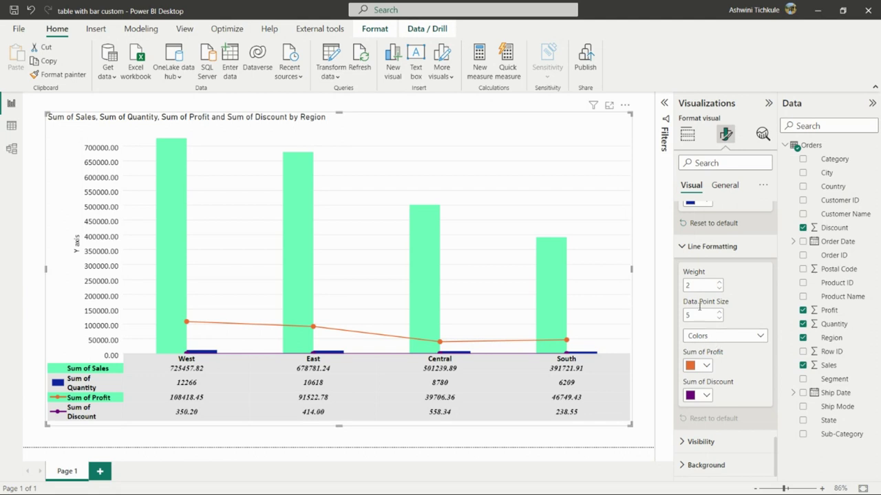
pyautogui.click(719, 312)
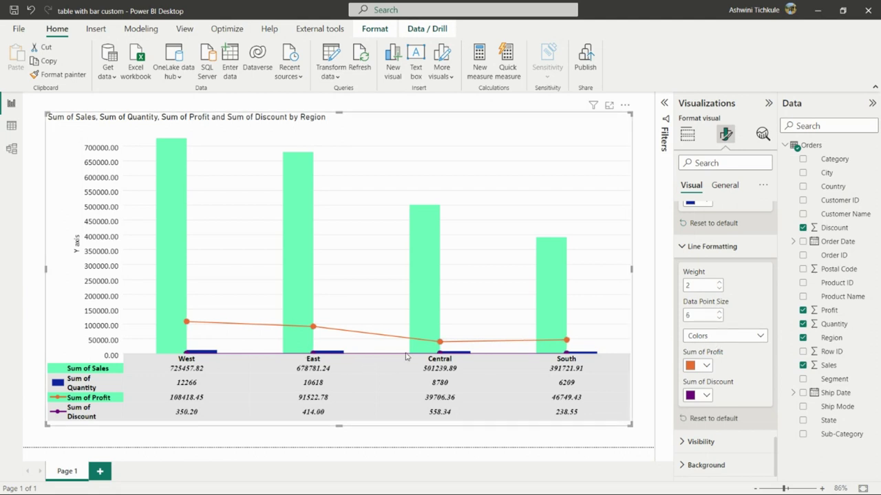
pyautogui.click(720, 318)
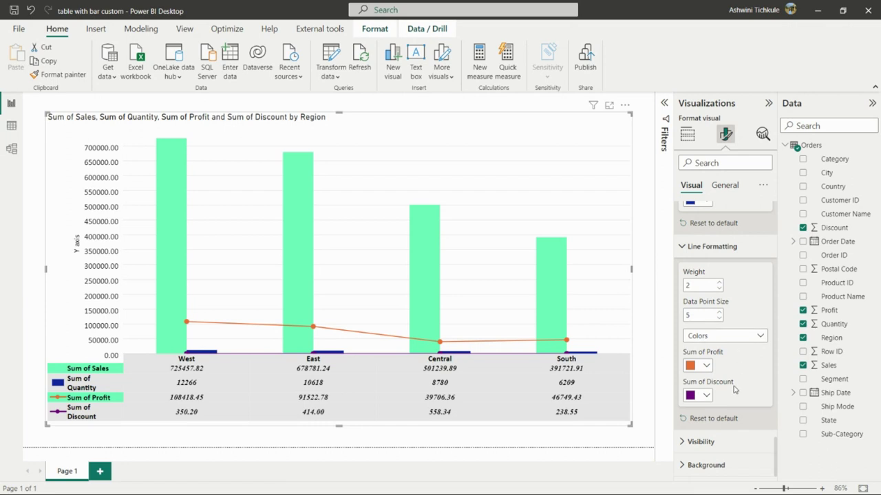
# - Expand Visibility and toggle the Sum of Sales columns off and back on several times
pyautogui.click(701, 441)
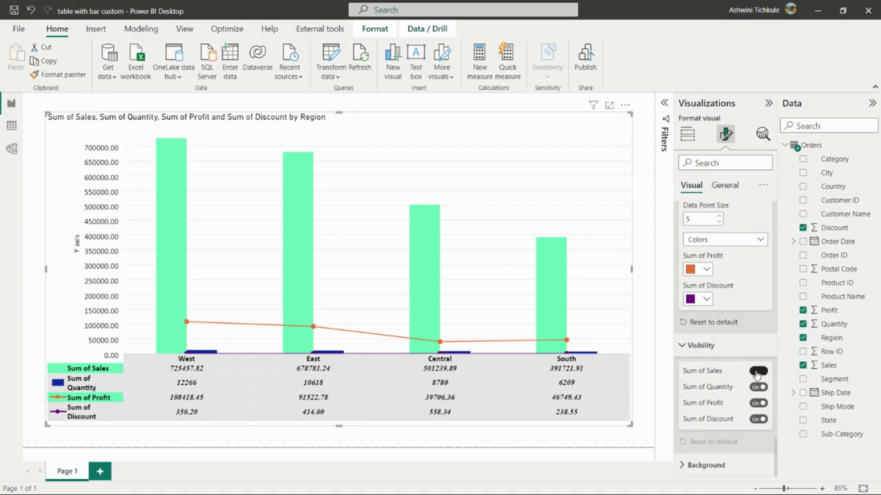
pyautogui.click(757, 372)
pyautogui.click(757, 372)
pyautogui.click(756, 371)
pyautogui.click(757, 371)
pyautogui.click(757, 372)
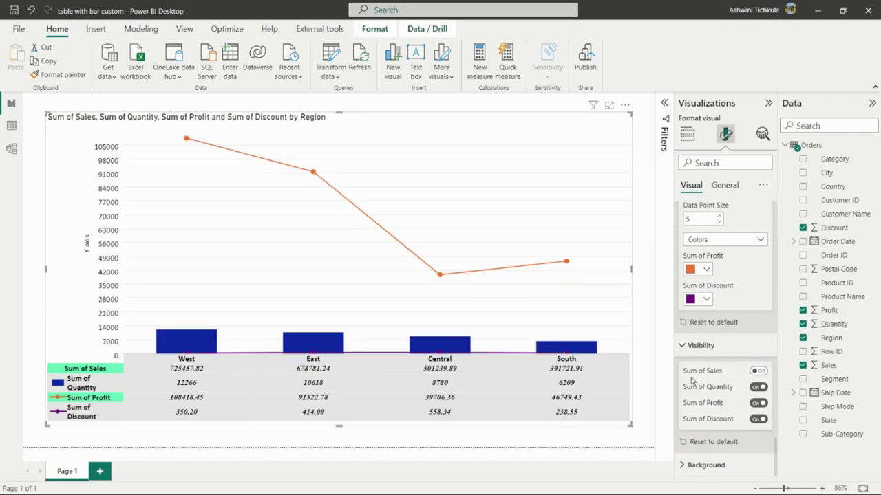
pyautogui.click(757, 373)
# - Hide and re-show the Sum of Quantity, Profit and Discount series
pyautogui.click(757, 387)
pyautogui.click(757, 387)
pyautogui.click(757, 403)
pyautogui.click(758, 419)
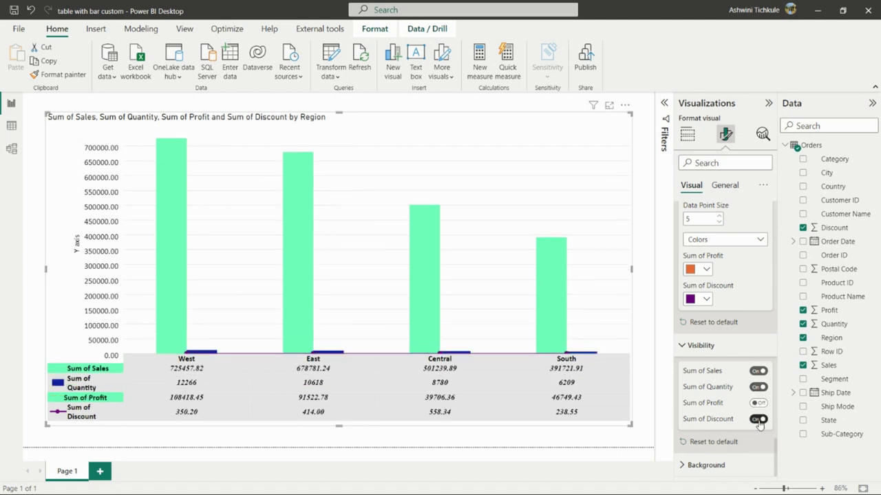
pyautogui.click(757, 419)
pyautogui.click(757, 403)
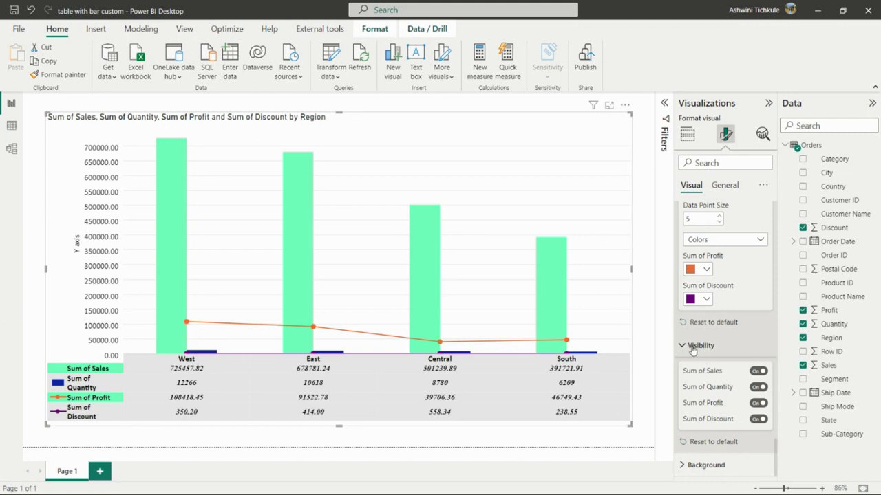
# - Try a mint green Table Corner Color in the table background, then revert it to white
pyautogui.click(705, 465)
pyautogui.click(705, 442)
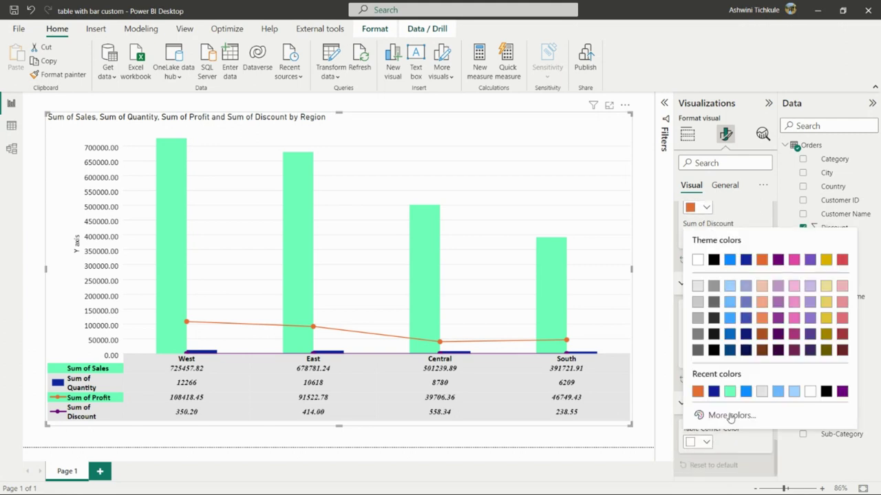
pyautogui.click(731, 391)
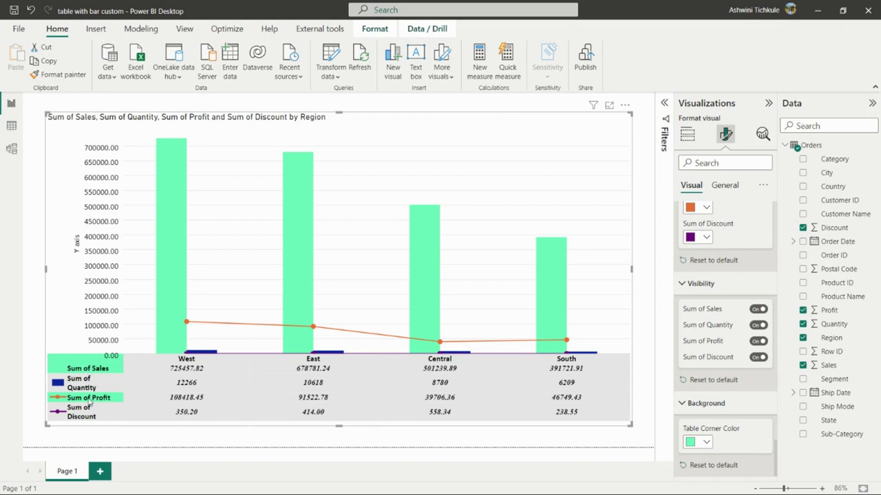
pyautogui.click(704, 445)
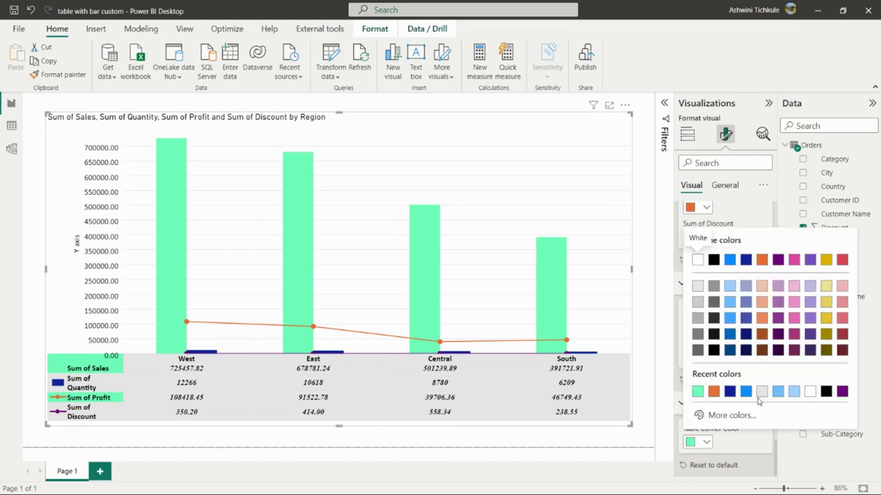
pyautogui.click(808, 392)
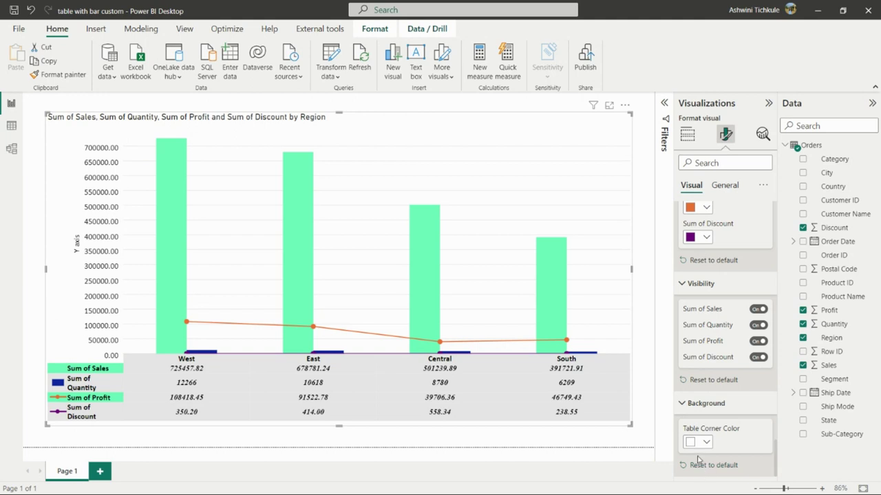
pyautogui.scroll(5, 718, 421)
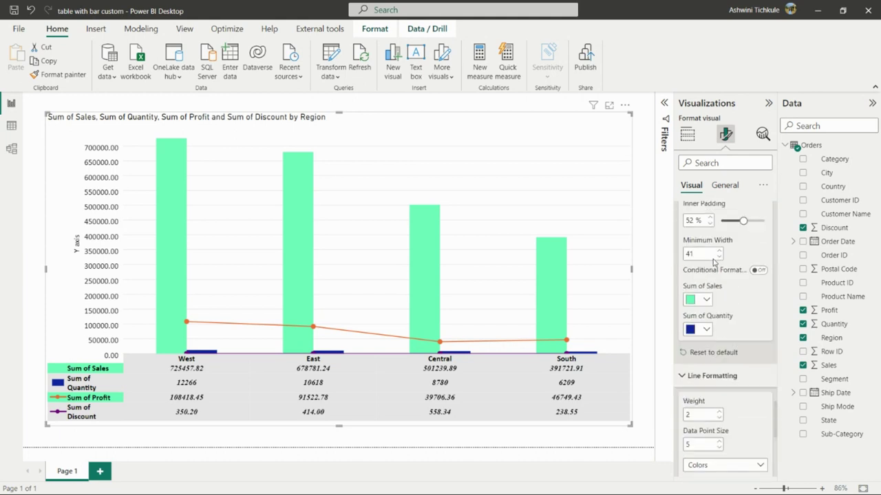
# - Expand the General tab's Title settings, then deselect the chart on the canvas
pyautogui.click(724, 187)
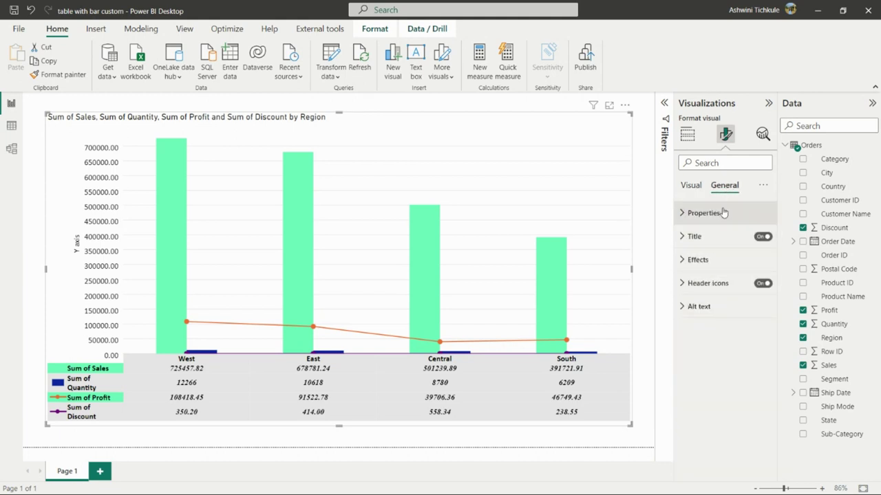
pyautogui.click(698, 238)
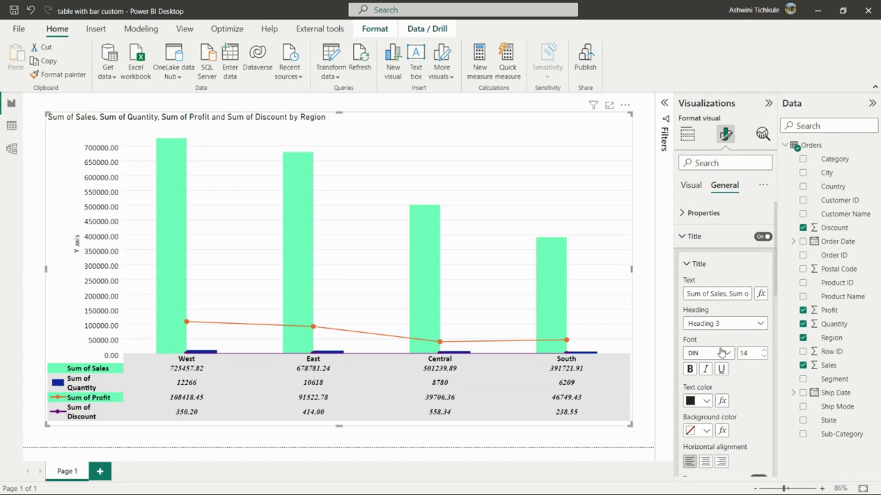
pyautogui.click(642, 205)
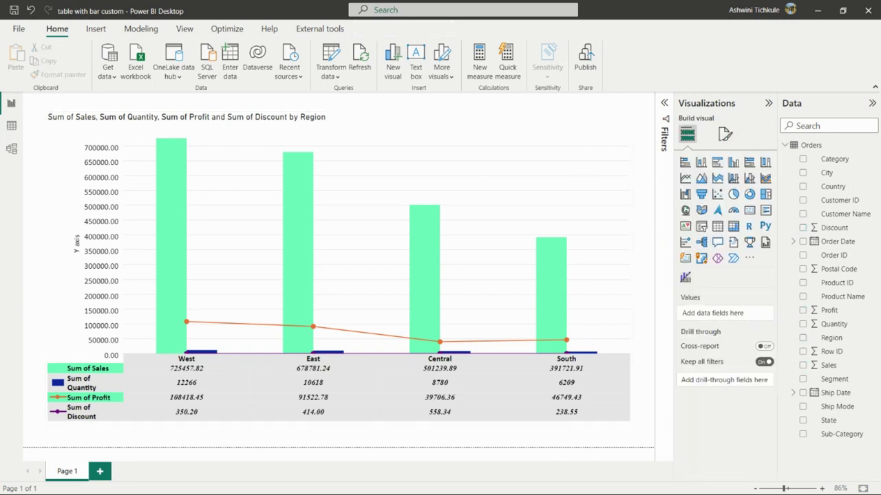
# - Move and resize the Region chart to stretch across most of the page, then deselect it
pyautogui.click(365, 131)
pyautogui.moveTo(44, 114); pyautogui.dragTo(216, 181)
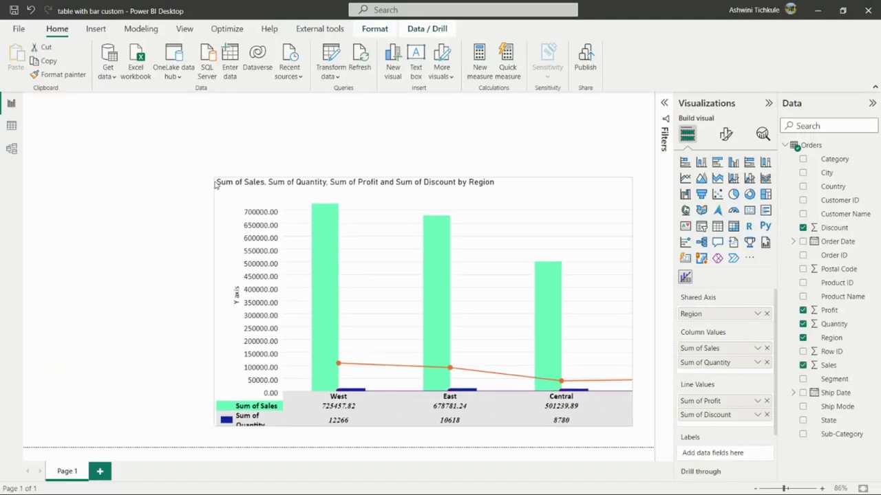
pyautogui.moveTo(624, 176); pyautogui.dragTo(483, 106)
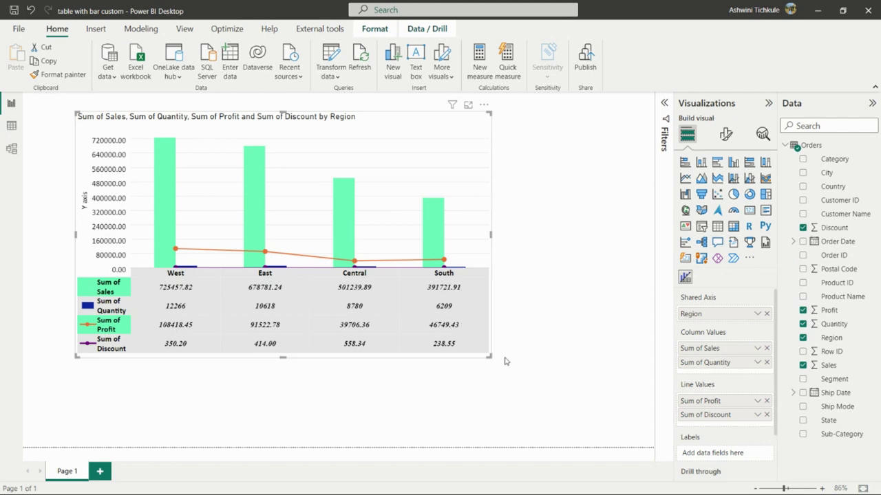
pyautogui.moveTo(489, 357); pyautogui.dragTo(639, 432)
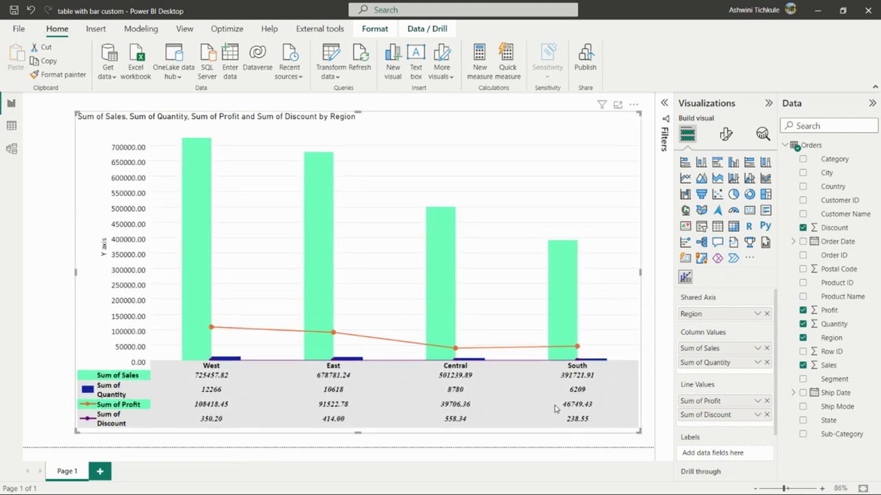
pyautogui.moveTo(73, 110); pyautogui.dragTo(33, 106)
pyautogui.click(645, 107)
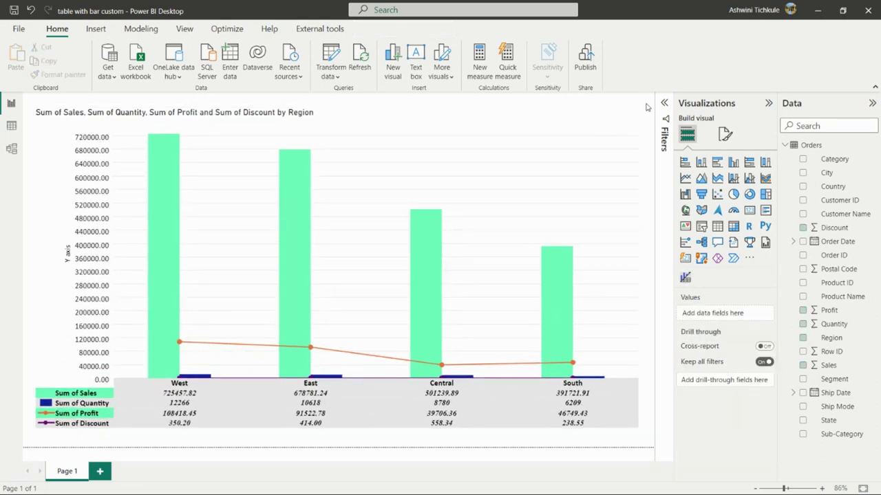